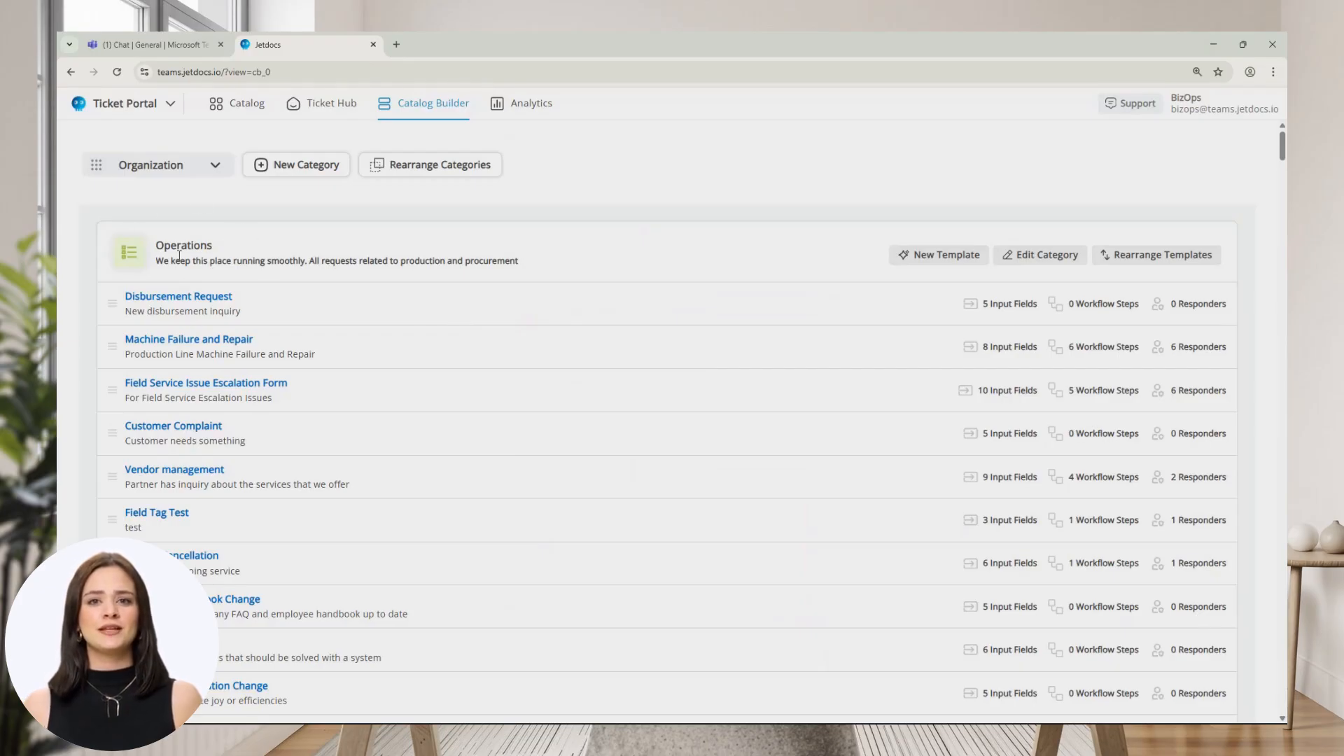
# Start a new template, check the workflow types while keeping Linear, then dismiss the dialog.
pyautogui.click(928, 256)
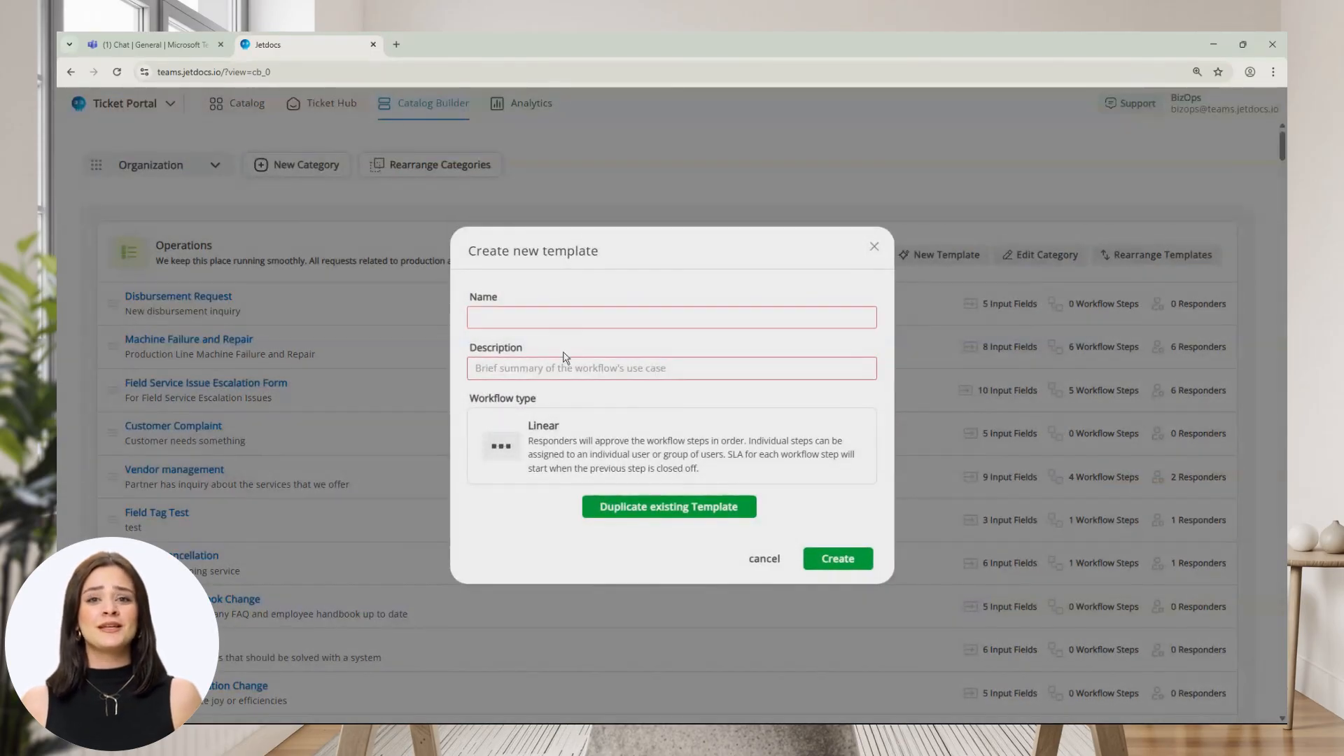
pyautogui.click(545, 434)
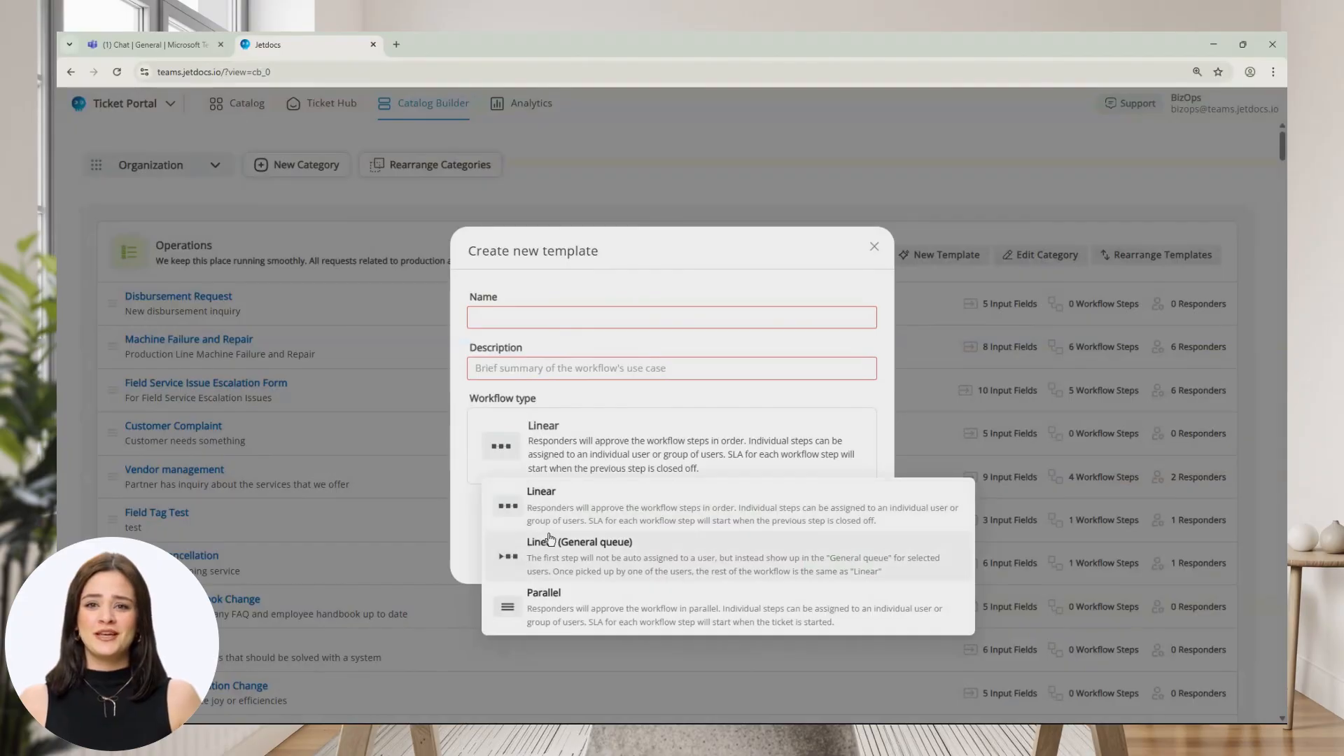
pyautogui.click(731, 392)
pyautogui.click(874, 247)
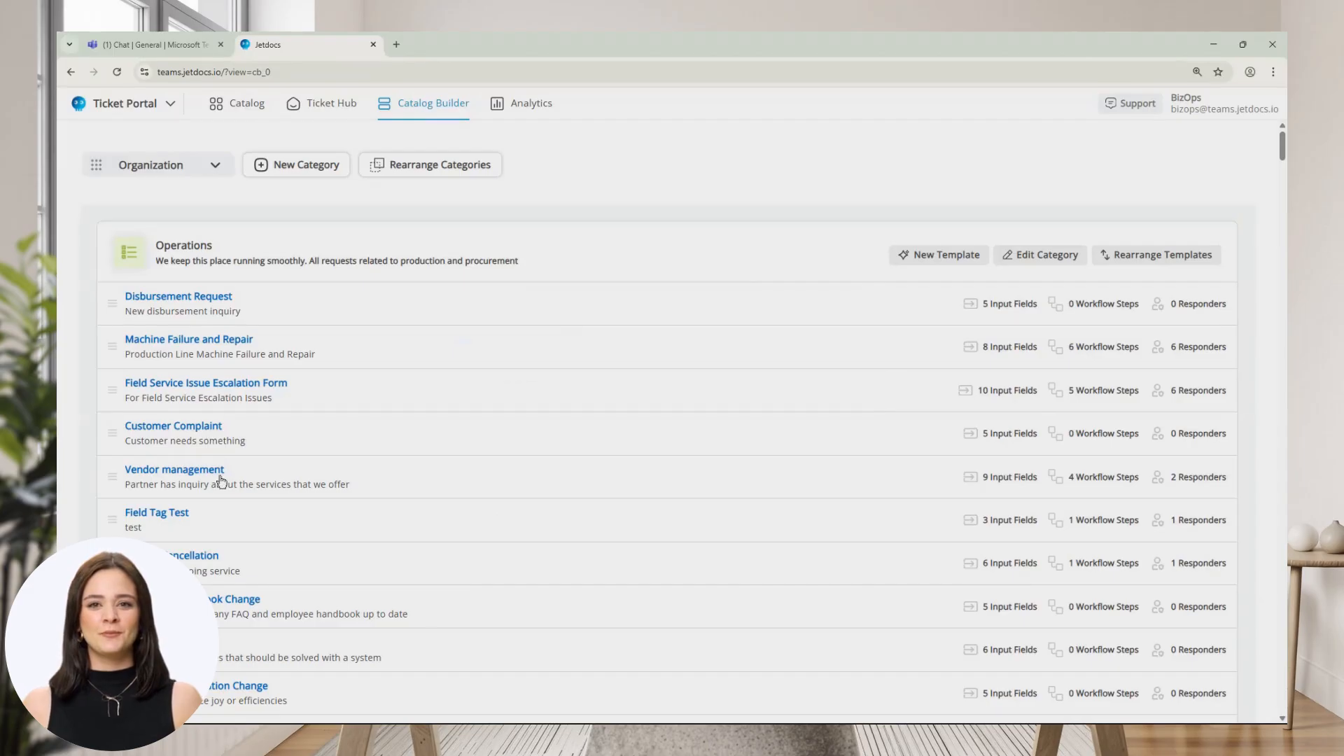
# Open the Vendor management template's Form Fields and switch it into edit mode.
pyautogui.click(191, 475)
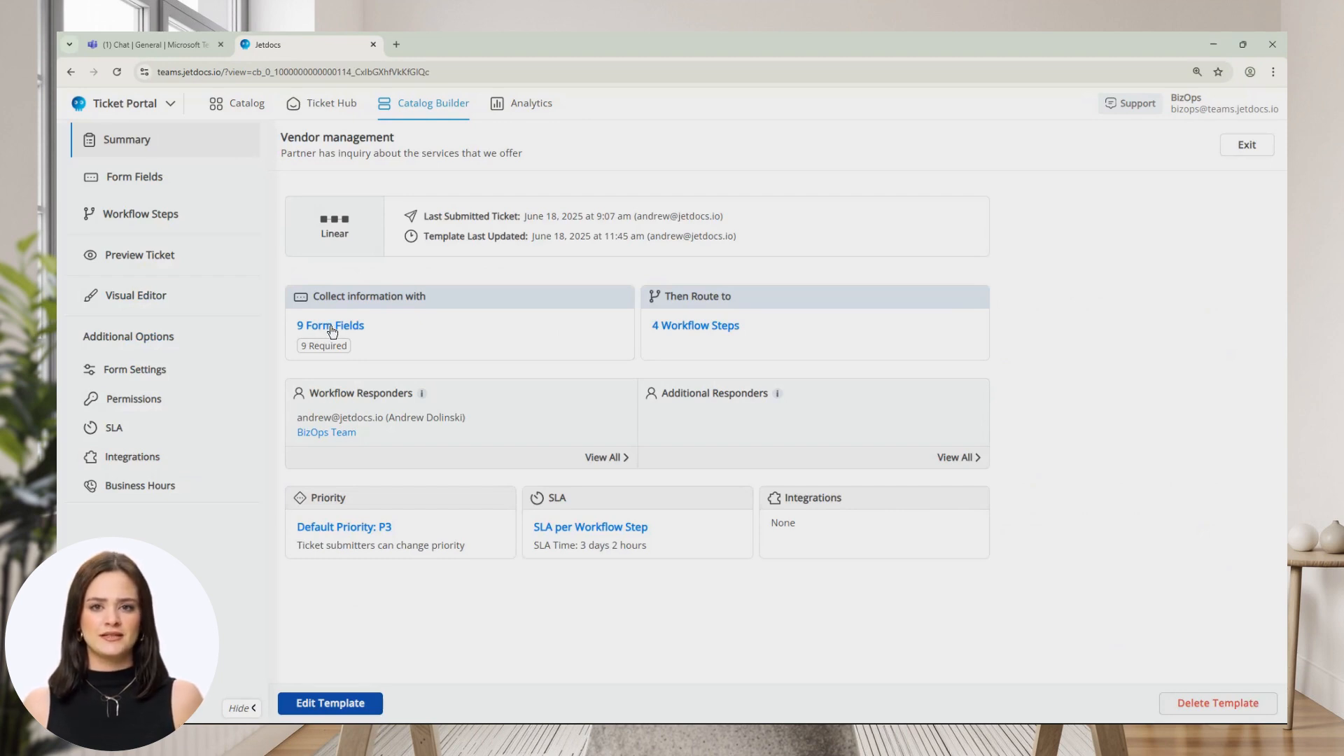
pyautogui.click(141, 182)
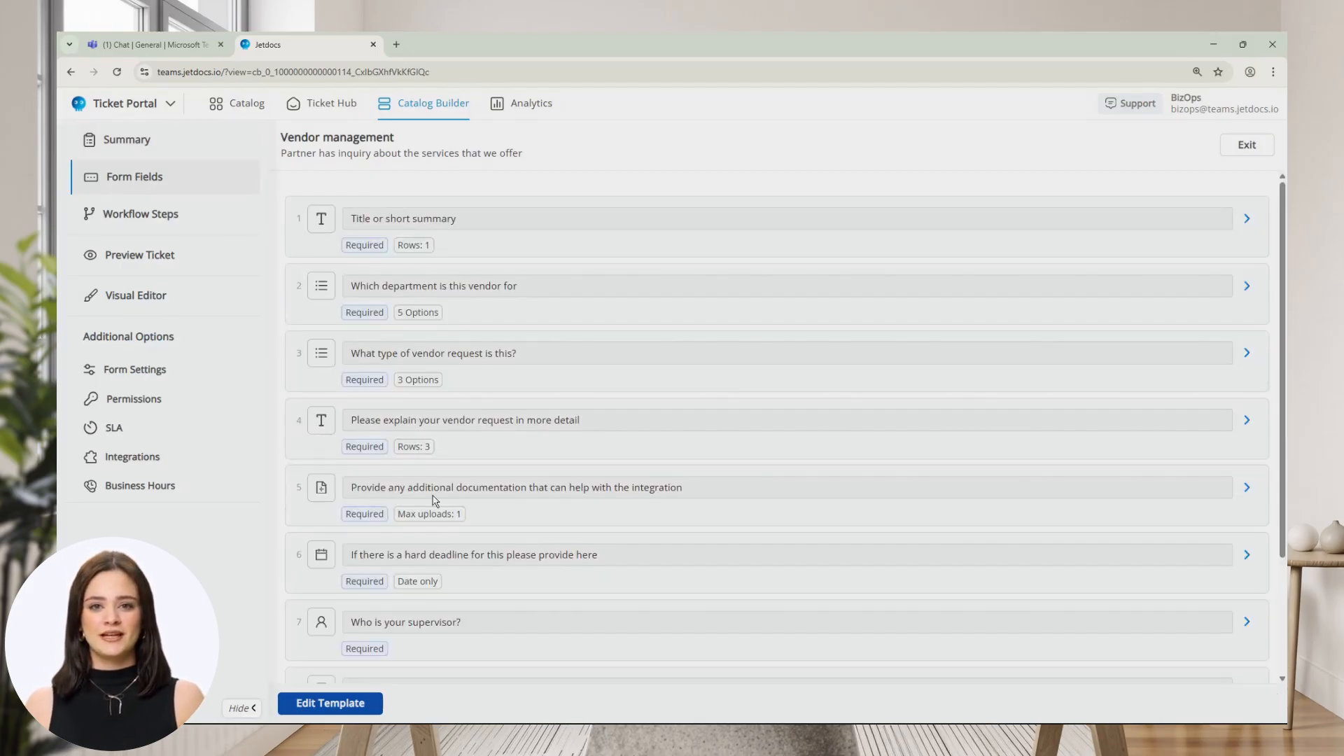
pyautogui.click(340, 706)
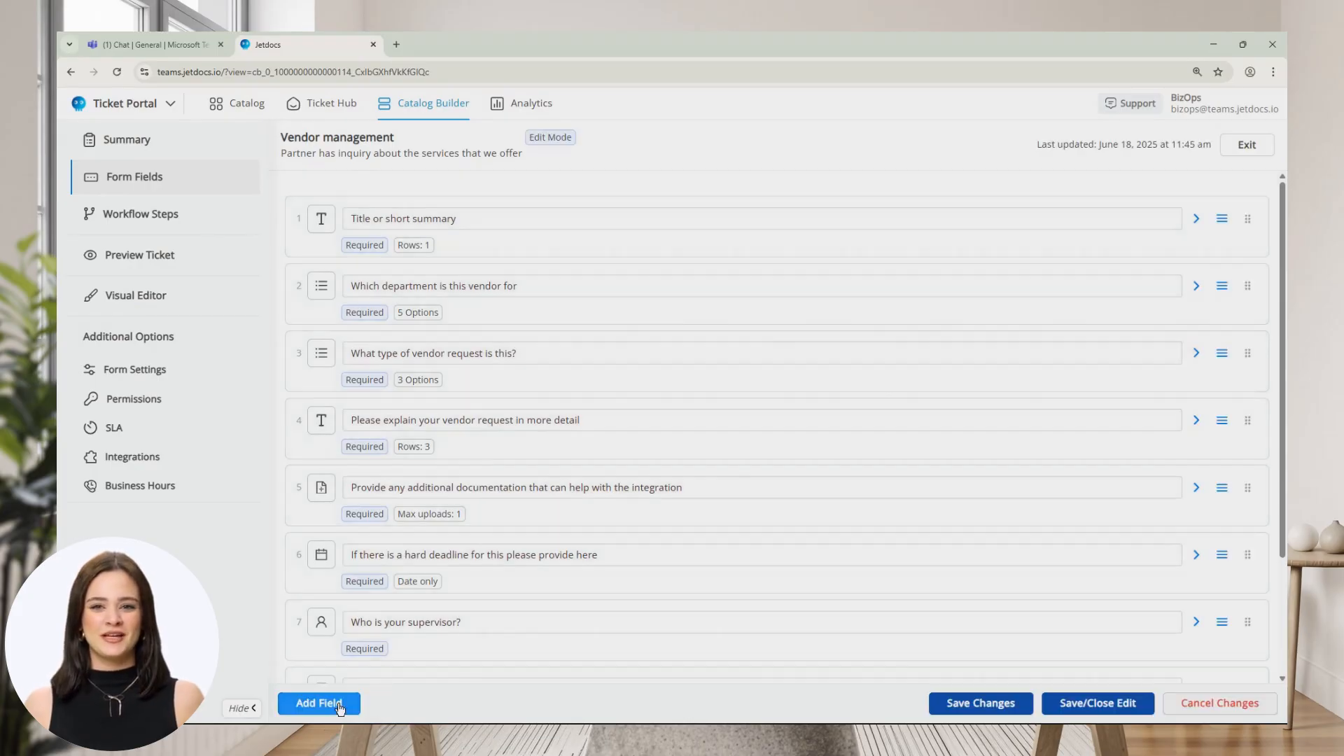
# Check the Add Field types without adding one, then expand the Title or short summary field's properties.
pyautogui.scroll(-2, 376, 609)
pyautogui.scroll(2, 376, 609)
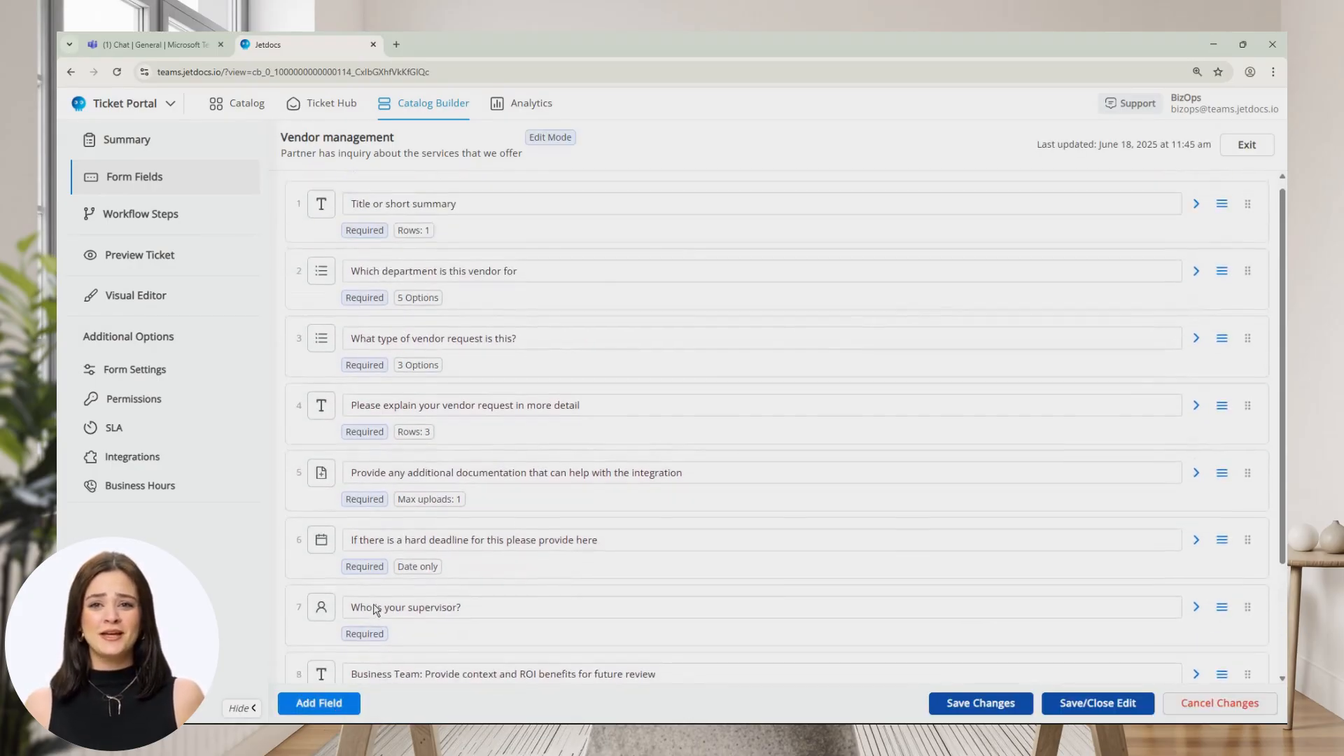
pyautogui.click(328, 707)
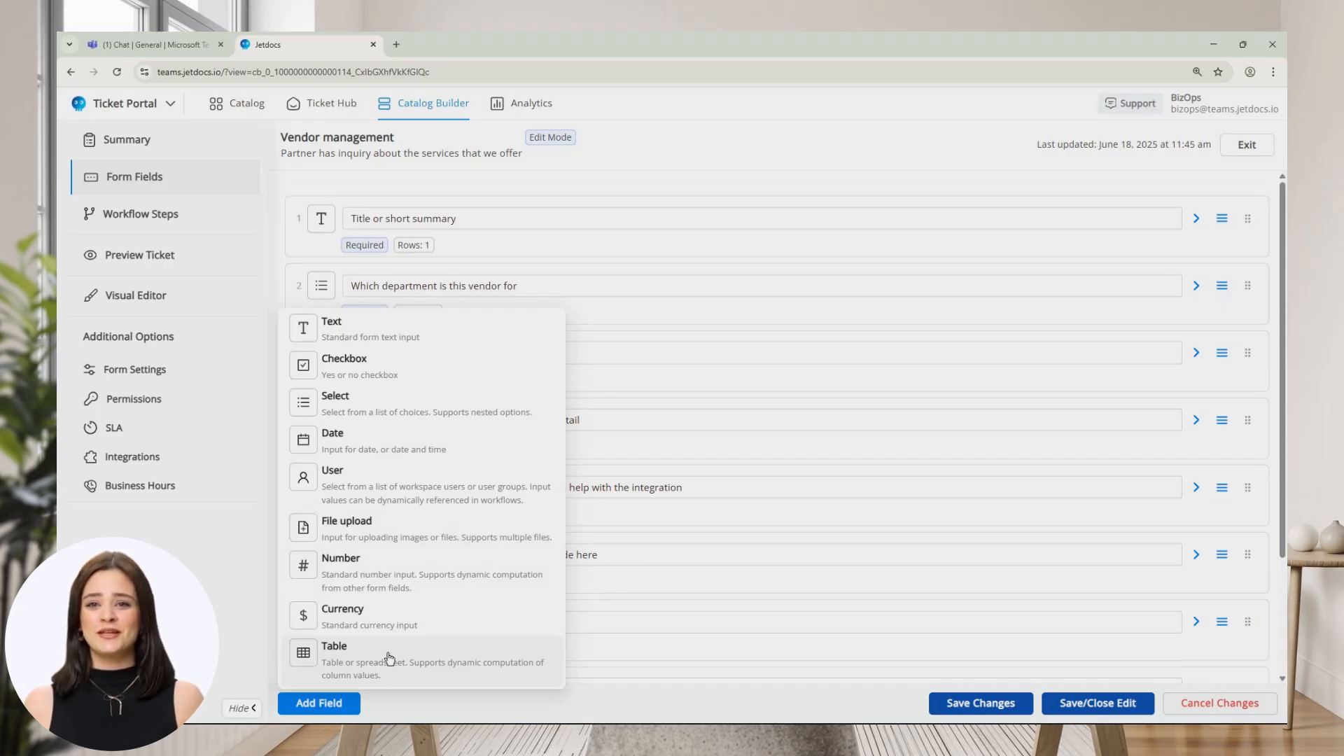
pyautogui.click(276, 458)
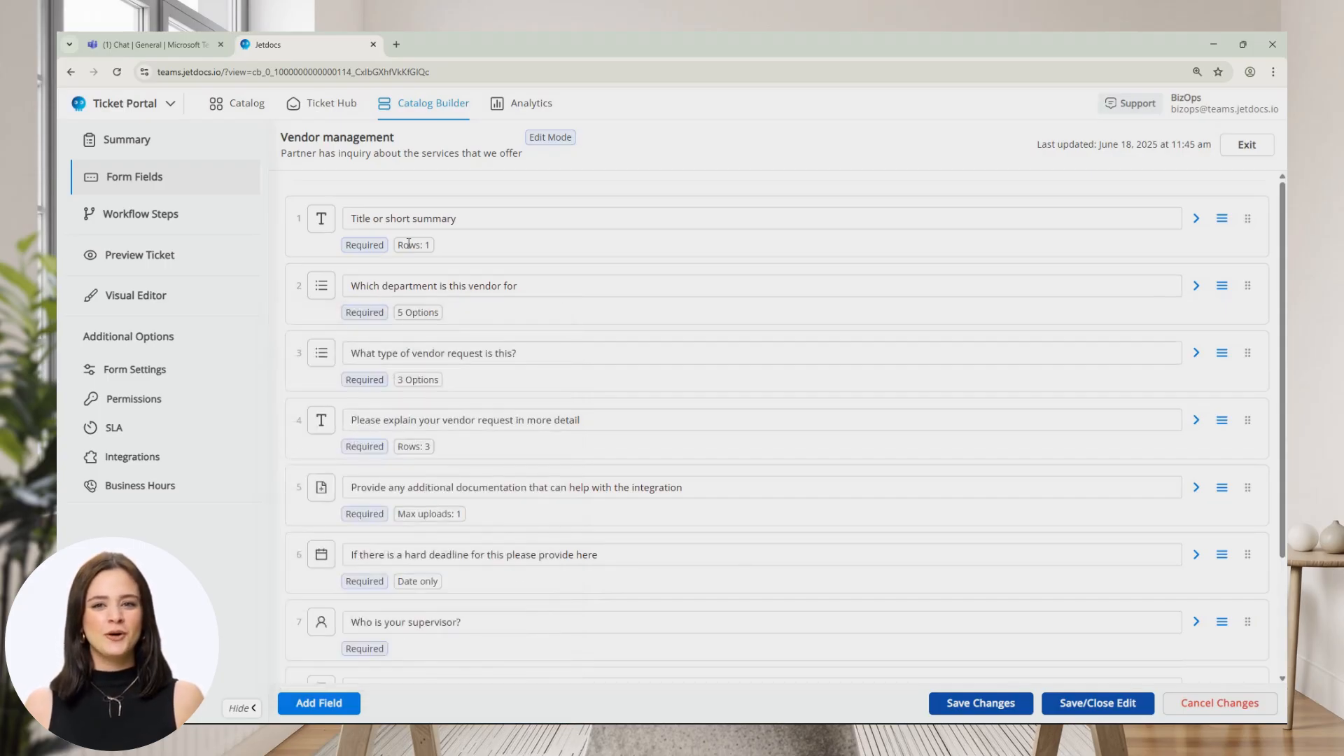
pyautogui.click(482, 252)
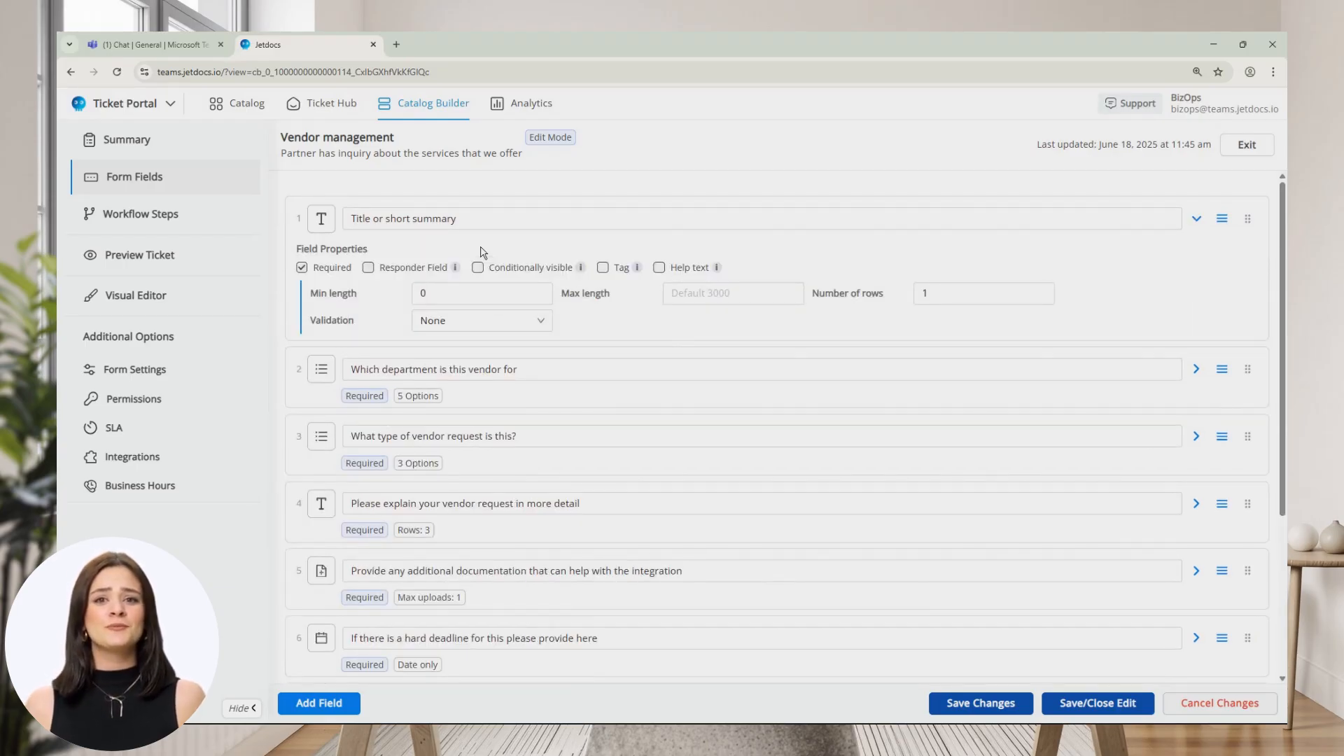
pyautogui.click(323, 222)
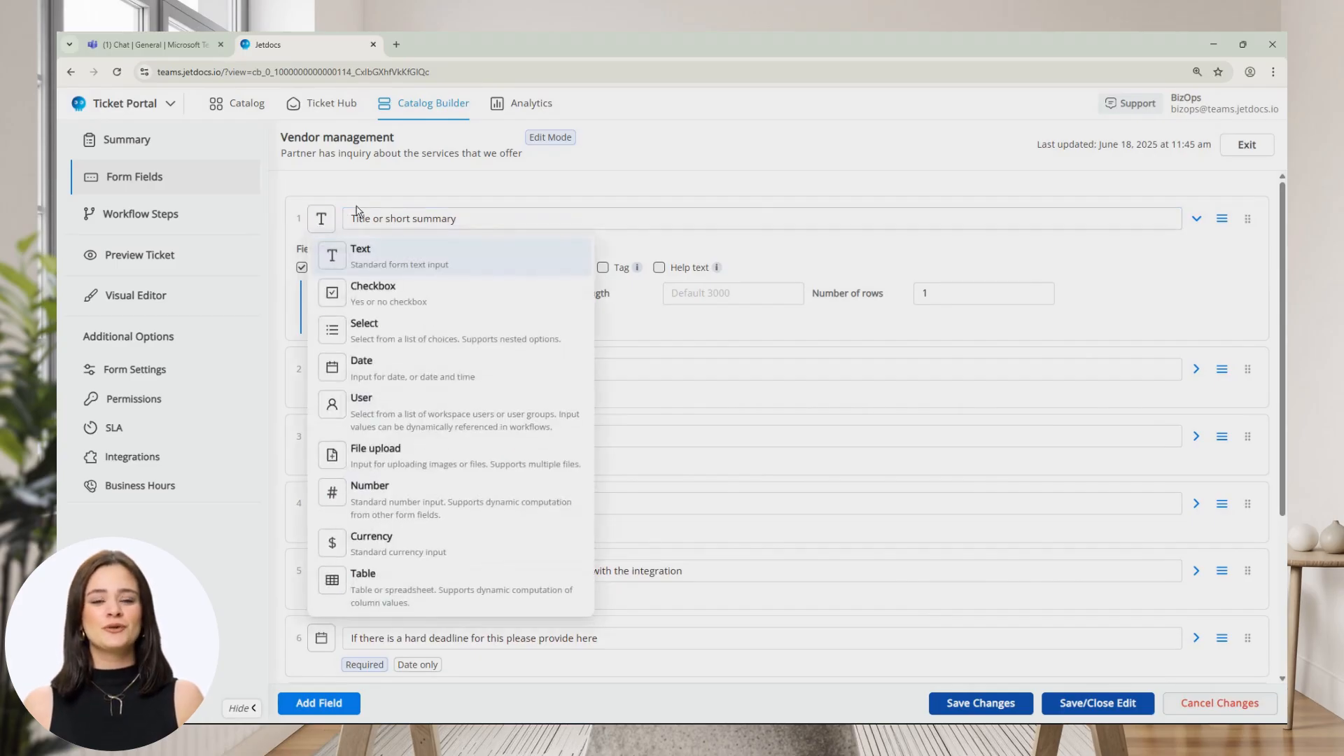
pyautogui.click(648, 246)
pyautogui.click(453, 289)
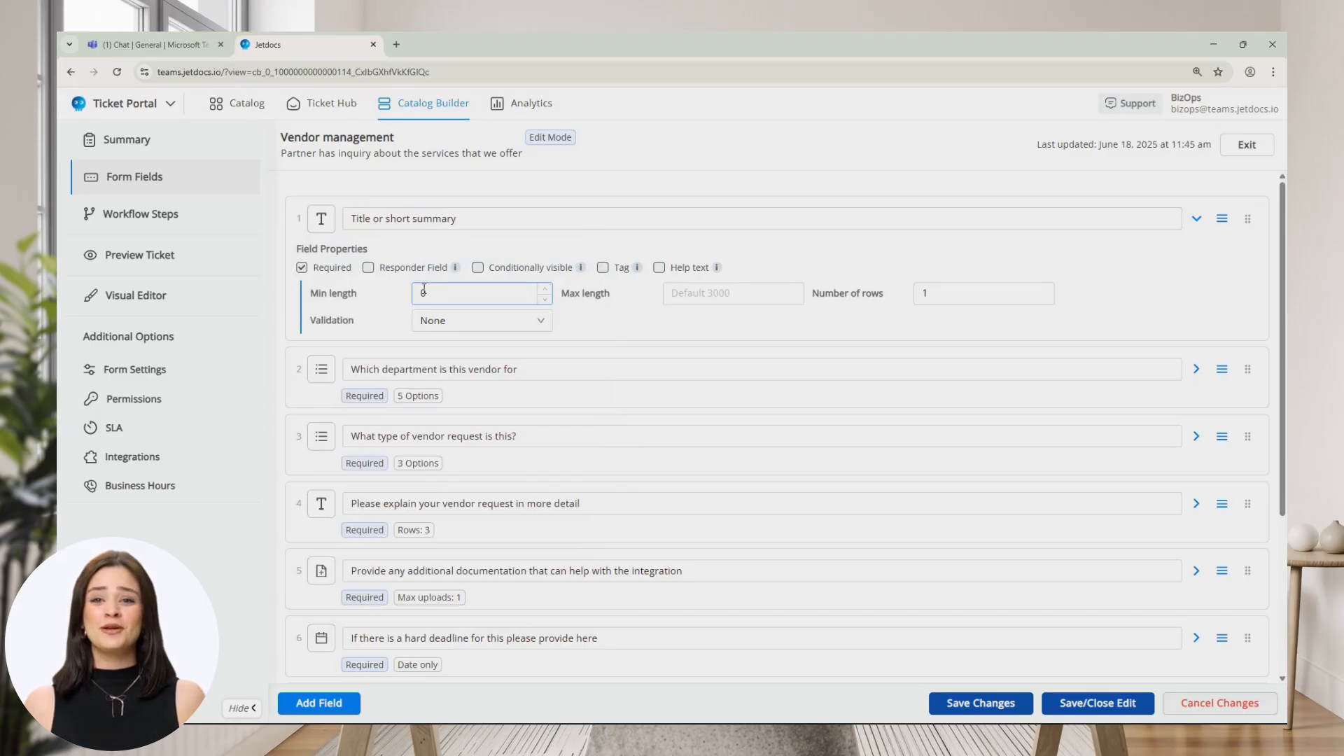
pyautogui.click(731, 290)
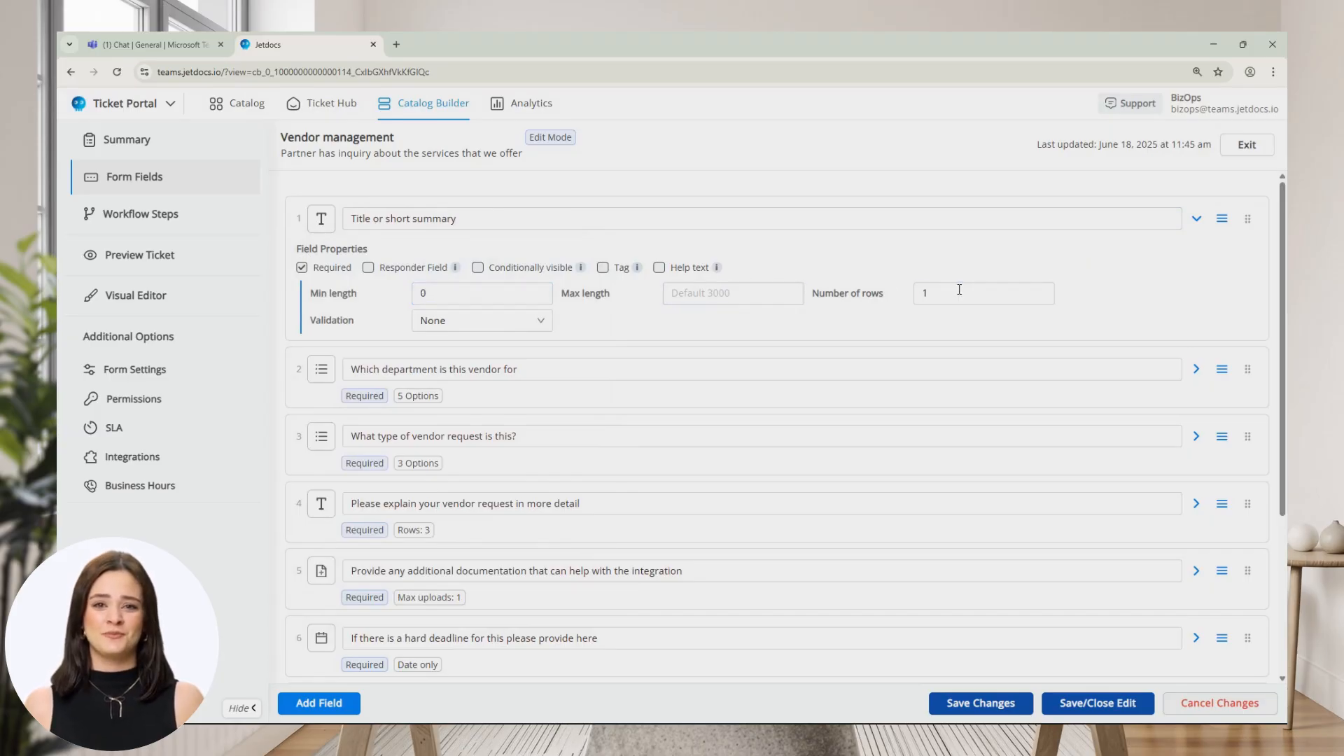
pyautogui.doubleClick(1046, 290)
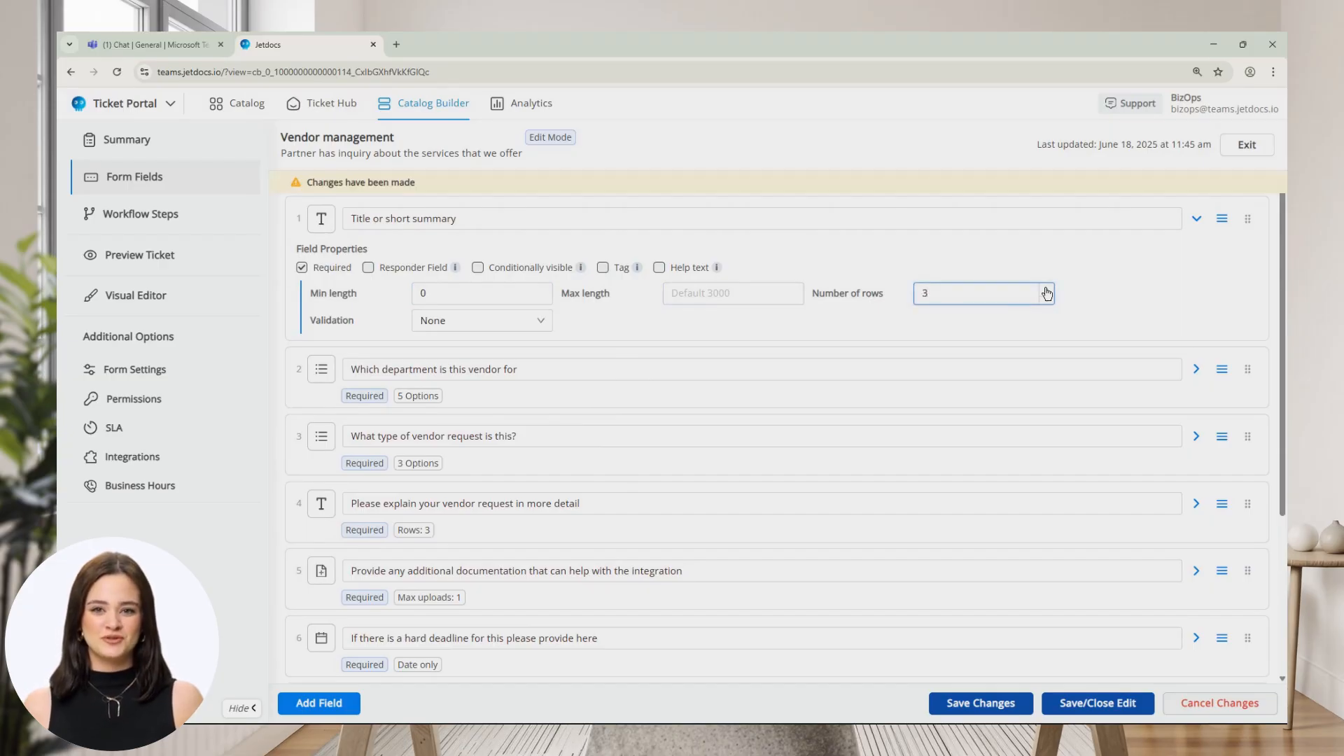
pyautogui.click(199, 268)
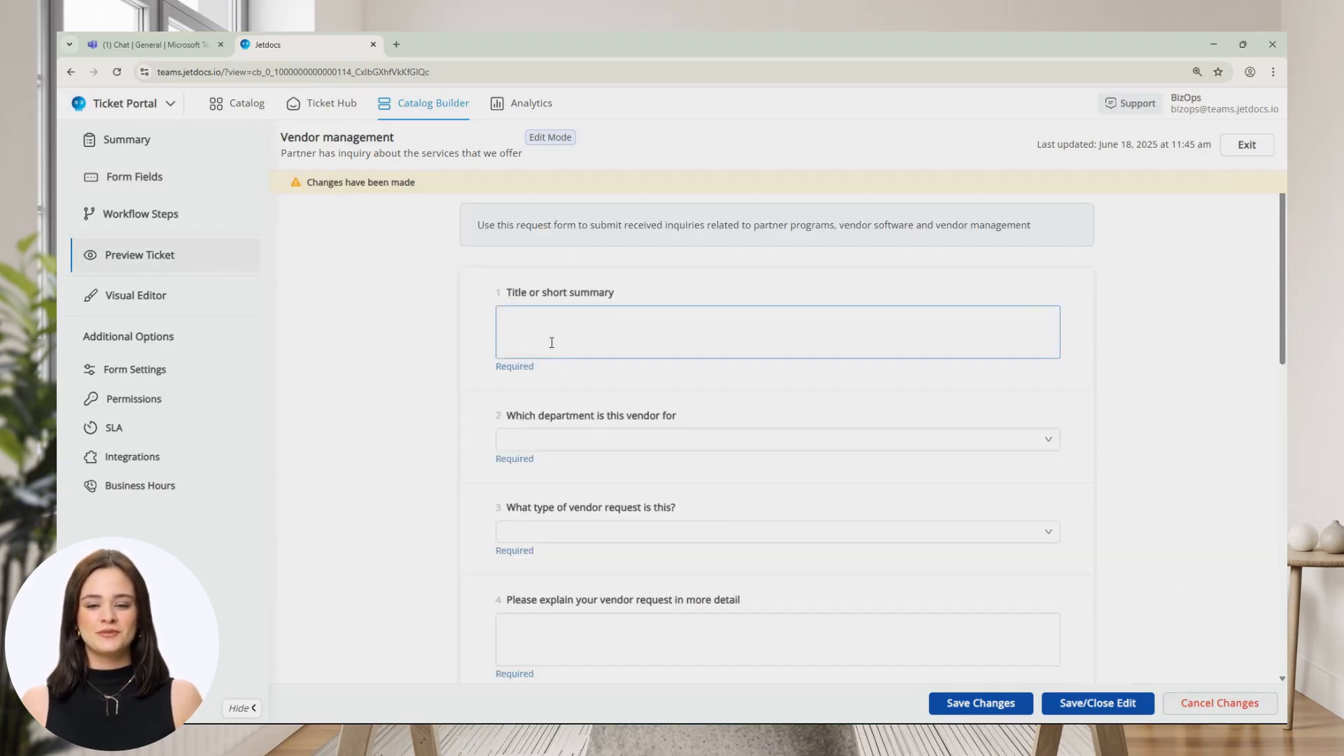
pyautogui.click(513, 333)
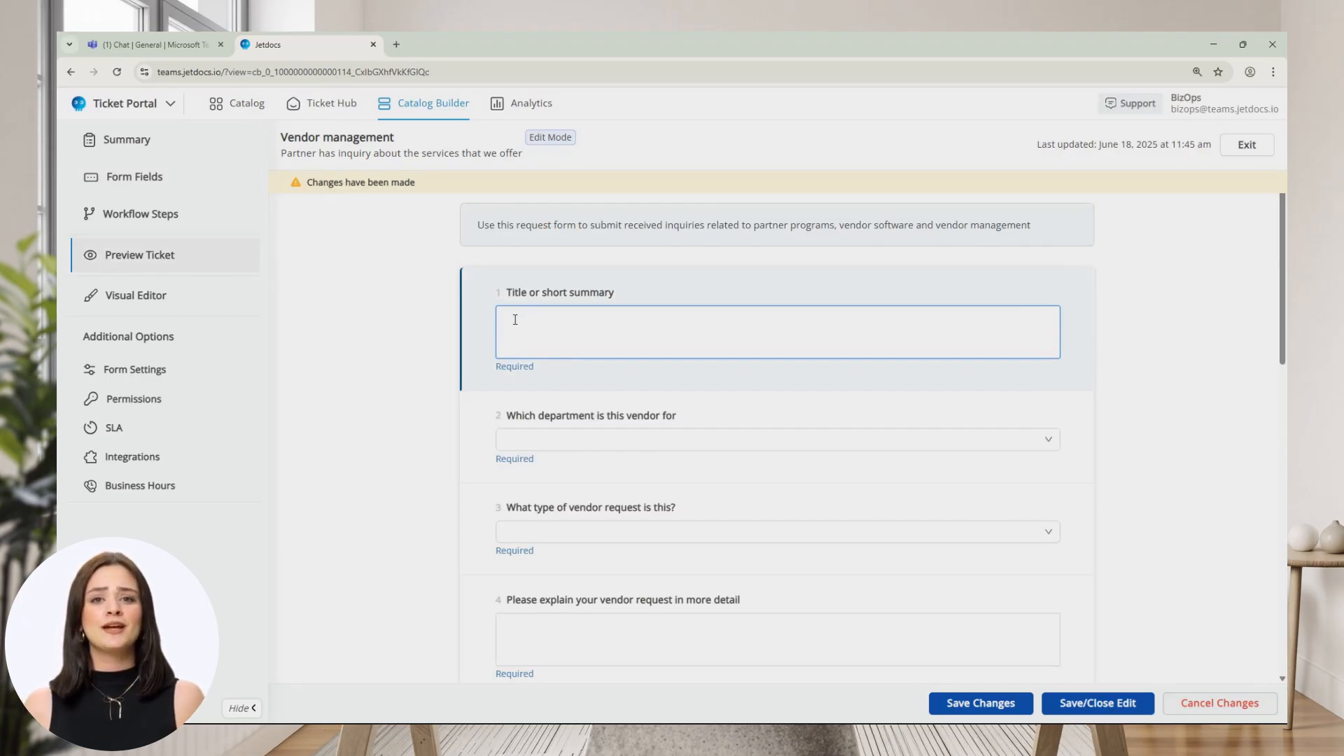
pyautogui.click(158, 183)
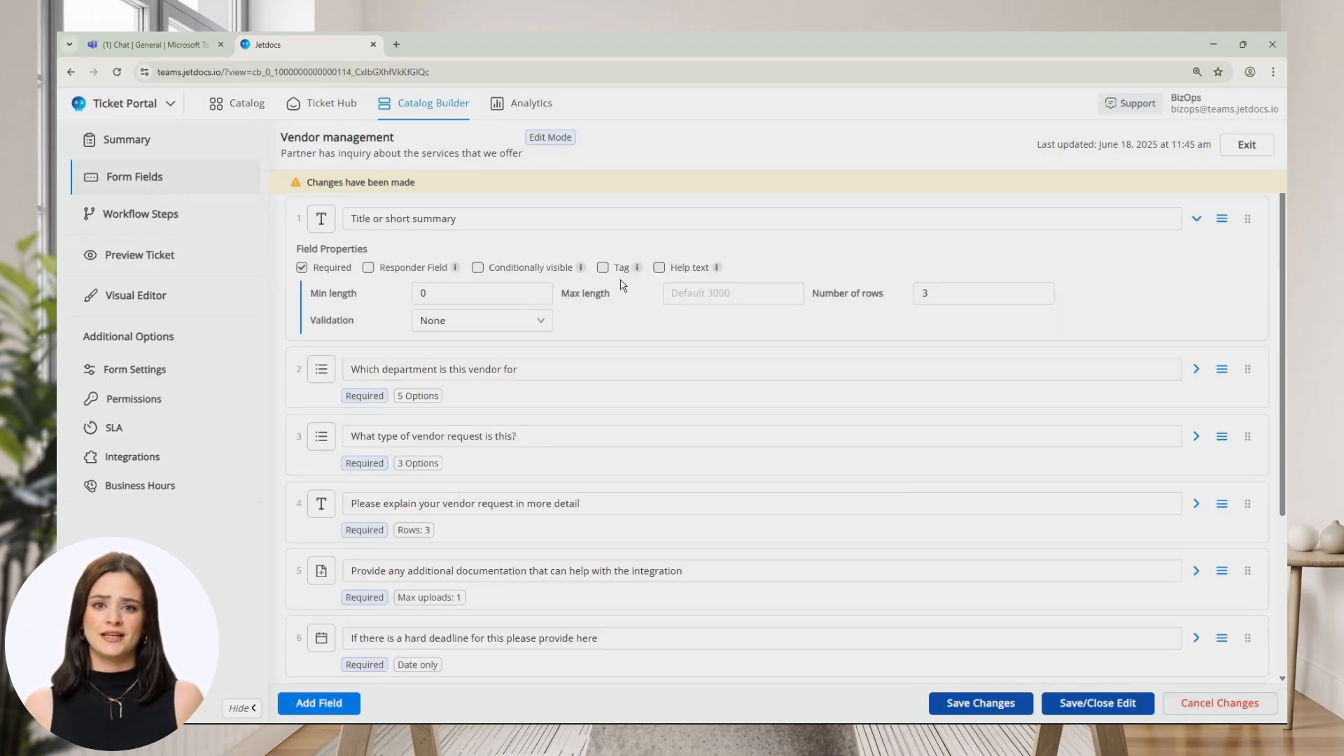
pyautogui.click(1036, 295)
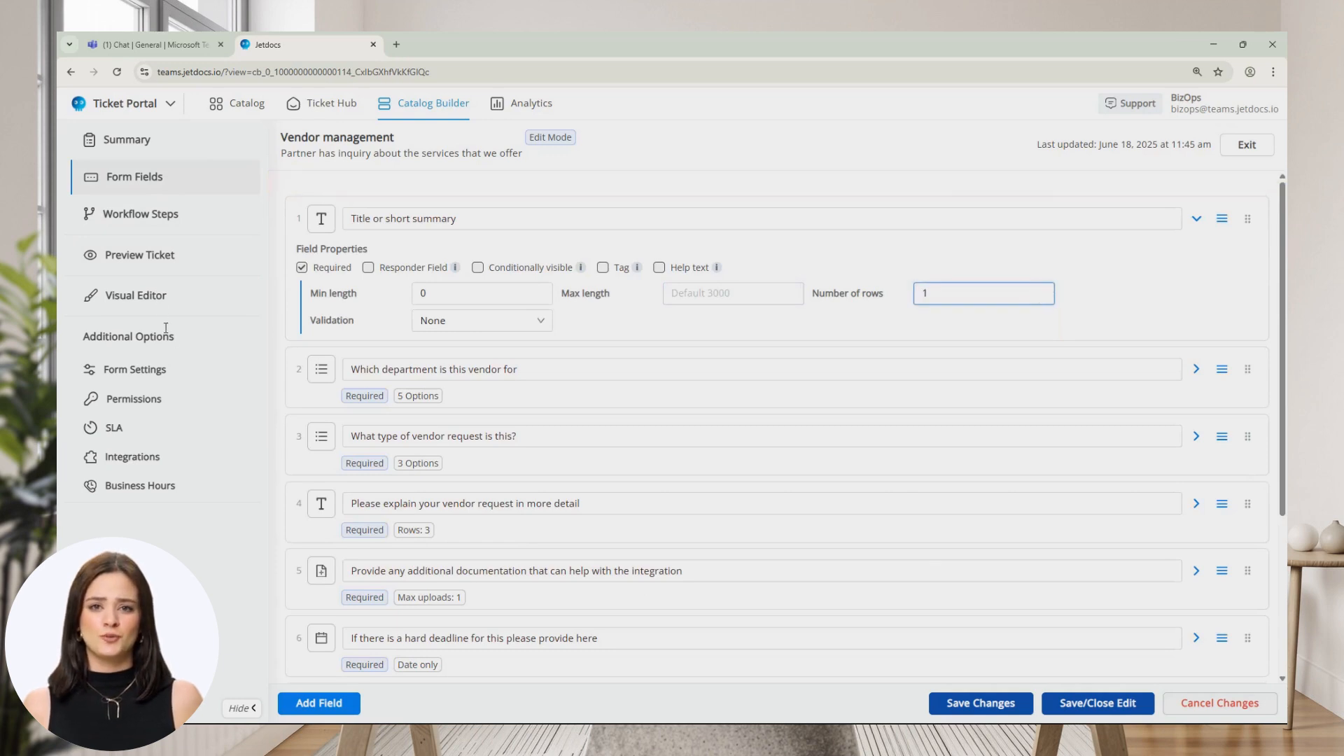
pyautogui.click(165, 254)
pyautogui.click(520, 316)
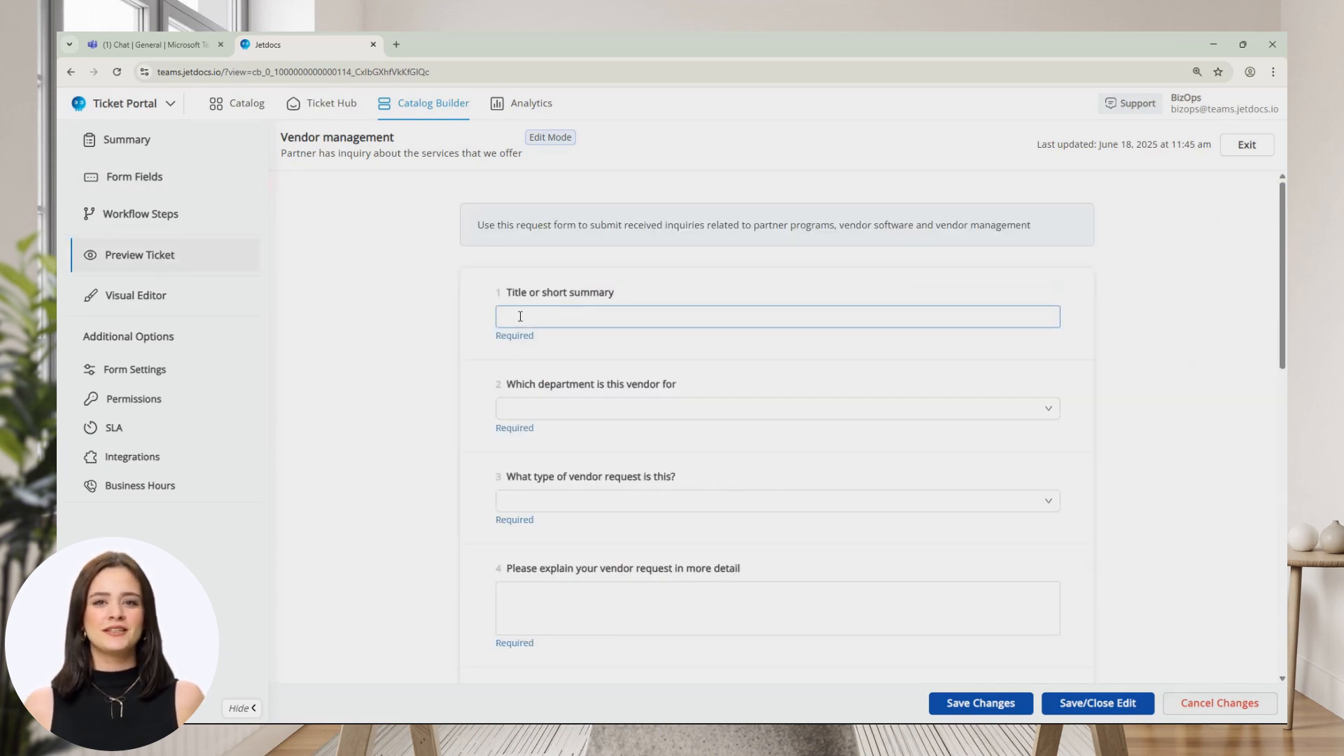
pyautogui.click(156, 177)
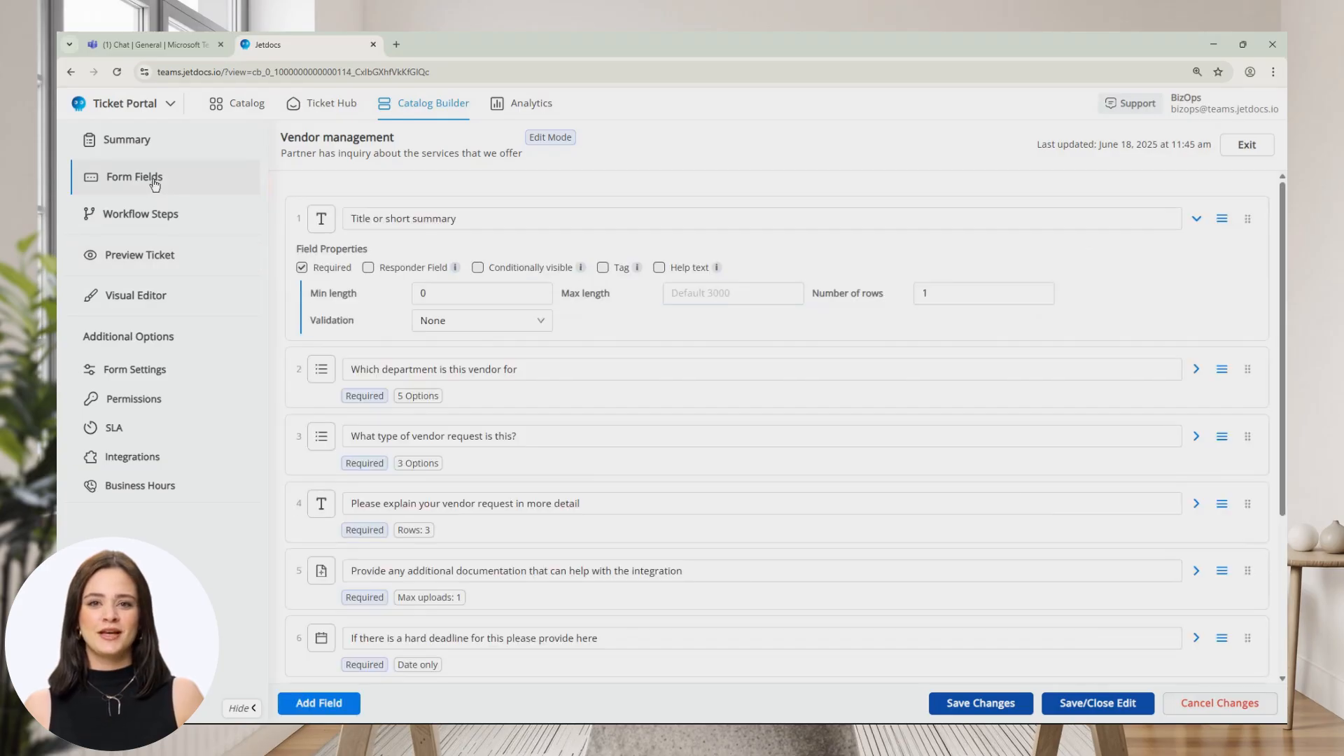
# Set the Title field's validation to Numeric and test it by typing 'aaa' in Preview Ticket.
pyautogui.click(422, 334)
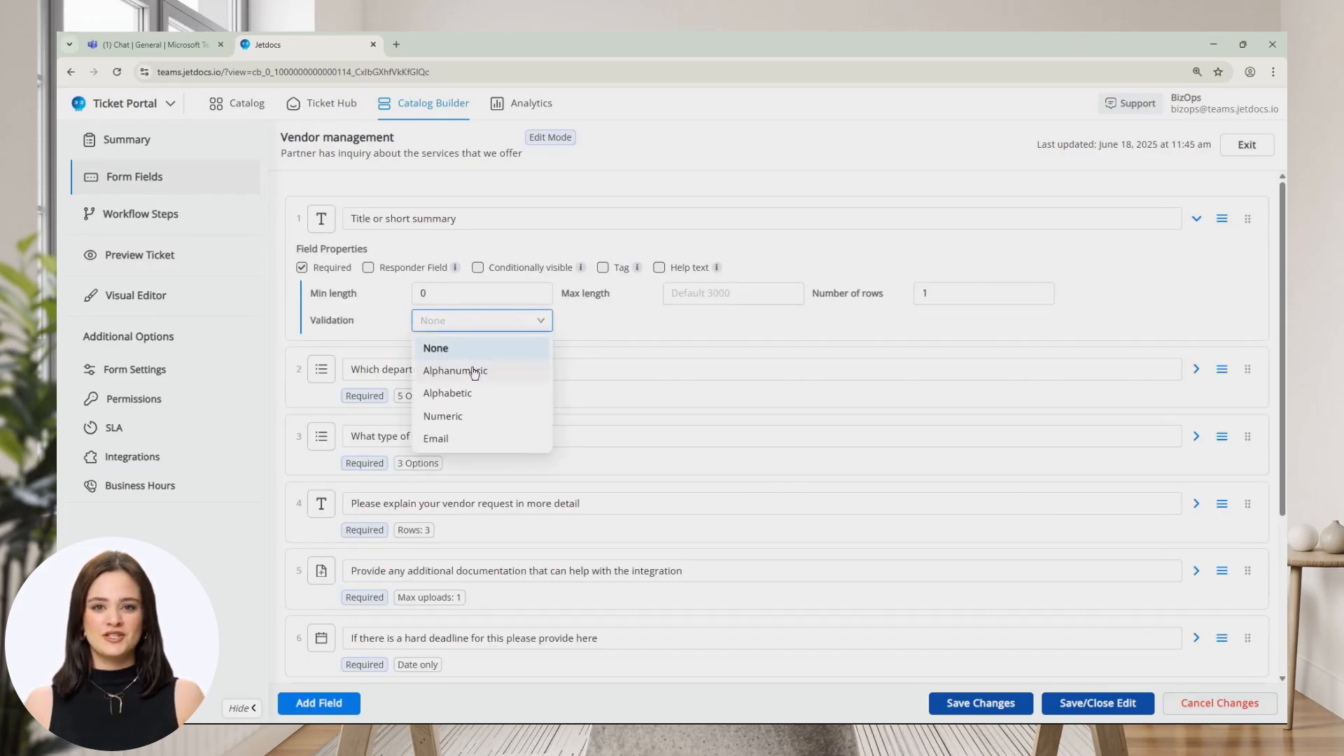
pyautogui.click(479, 421)
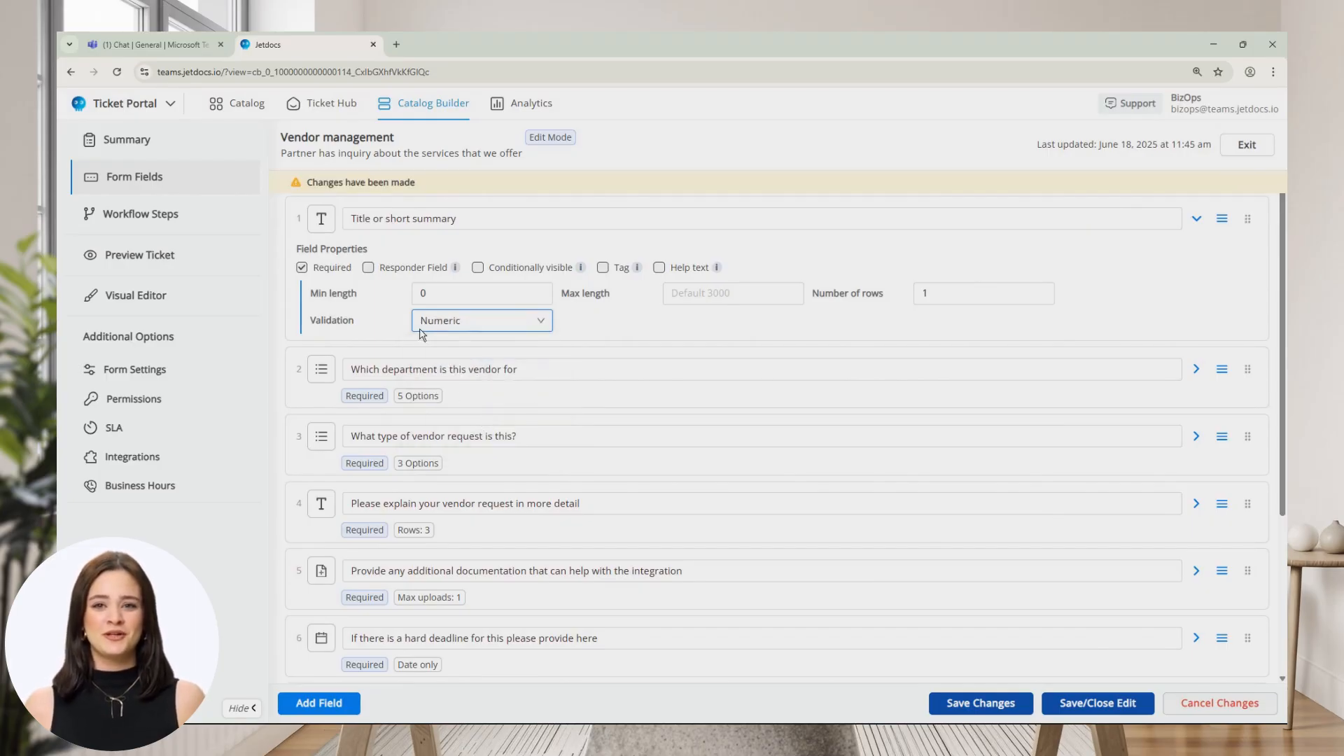
pyautogui.click(159, 264)
pyautogui.click(562, 302)
pyautogui.write('aaa')
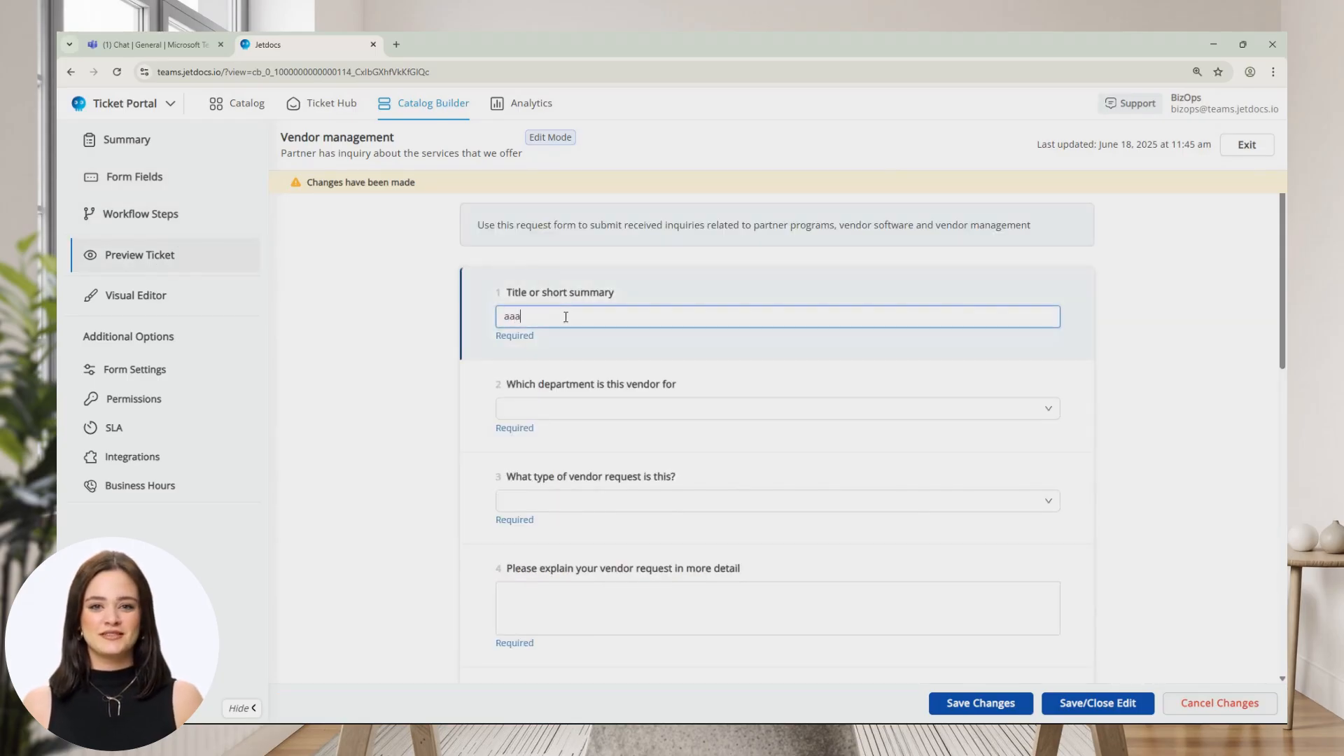
# Replace the test text with '123', then expand the department field back in Form Fields.
pyautogui.doubleClick(534, 323)
pyautogui.write('123')
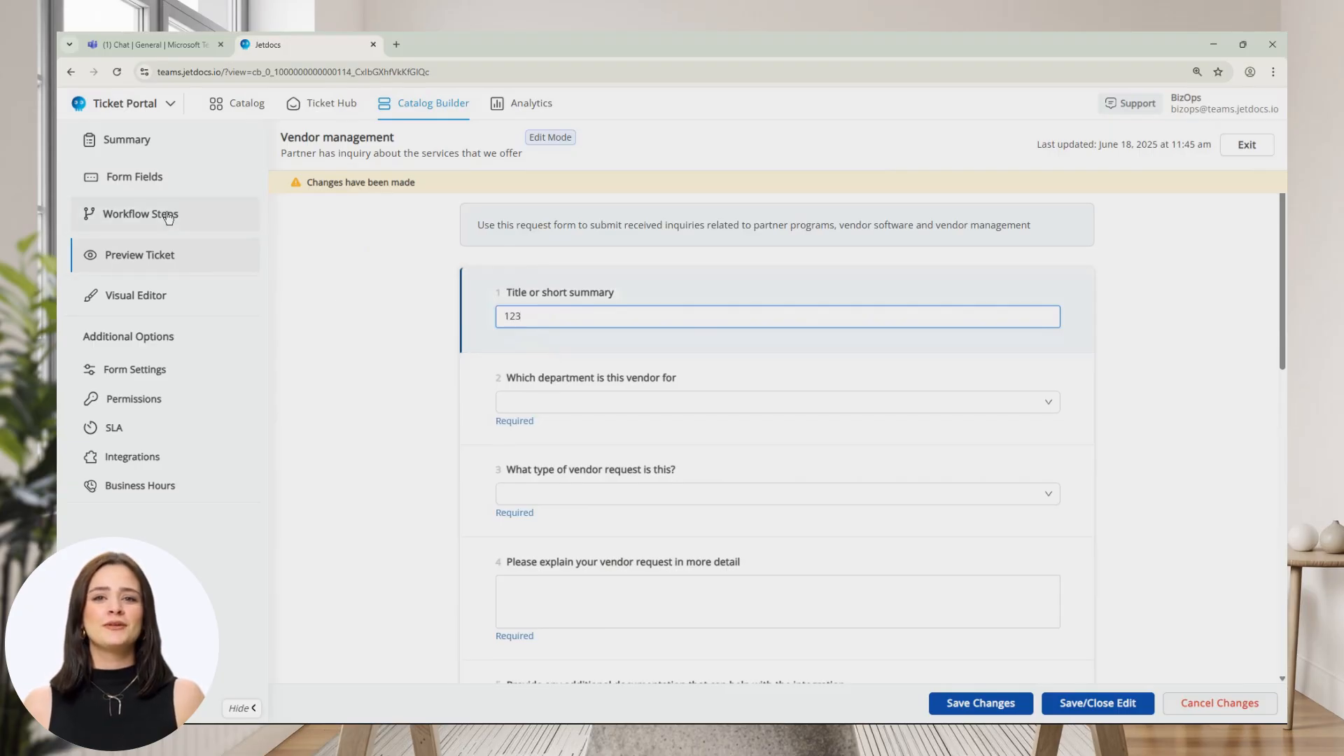
pyautogui.click(156, 184)
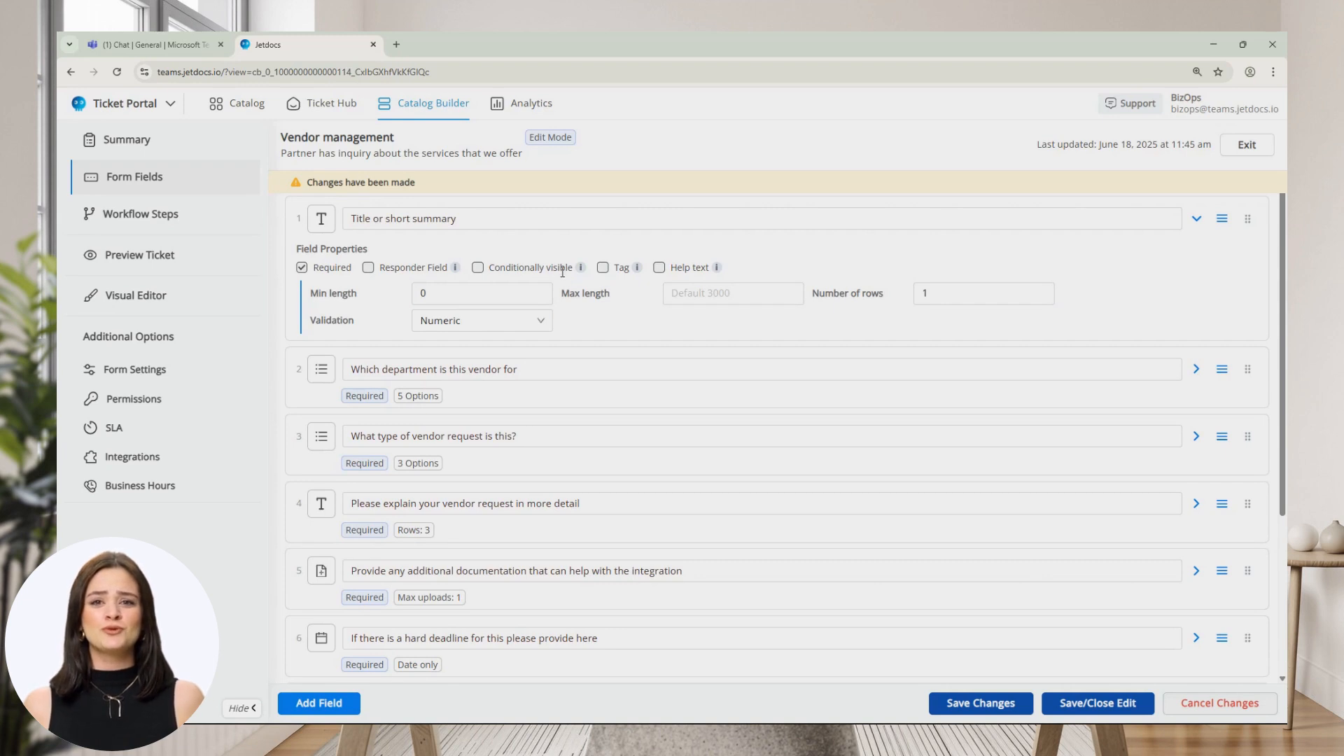
pyautogui.click(485, 395)
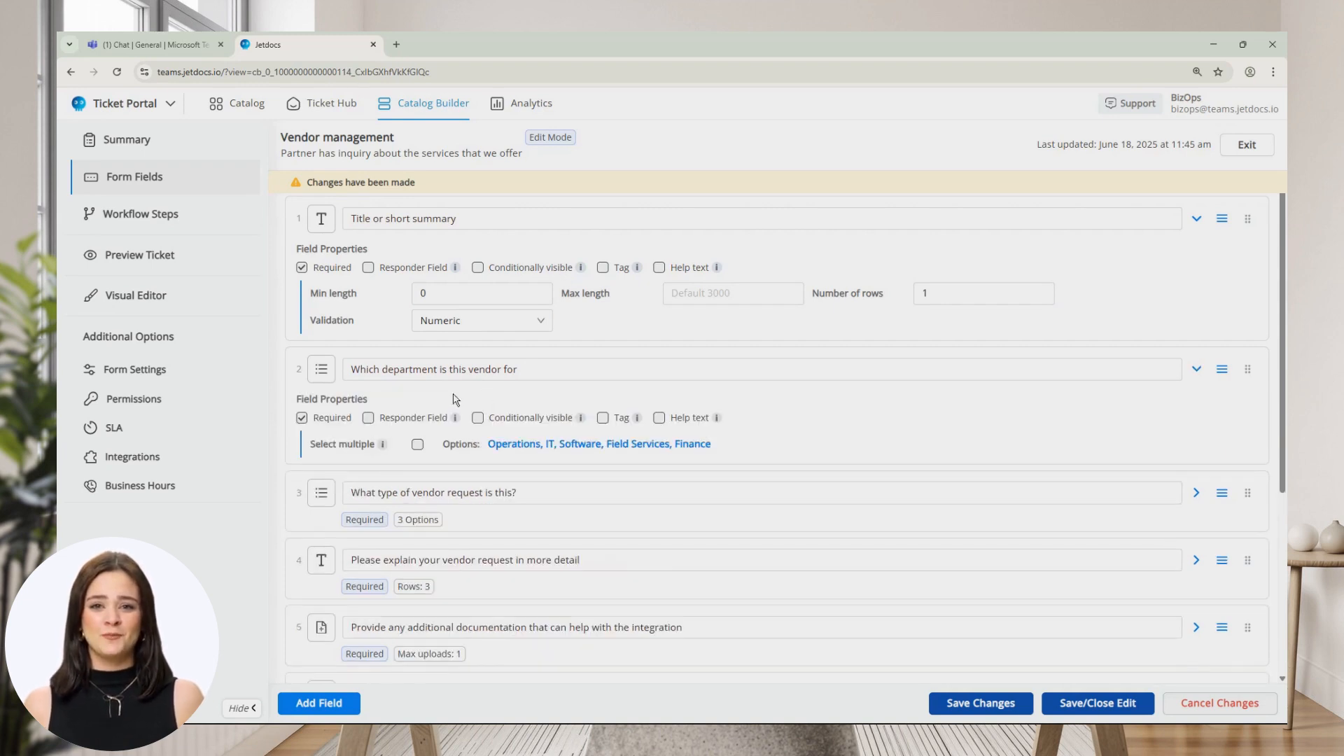
# Keep the department field as a Select and open its options for editing.
pyautogui.click(321, 369)
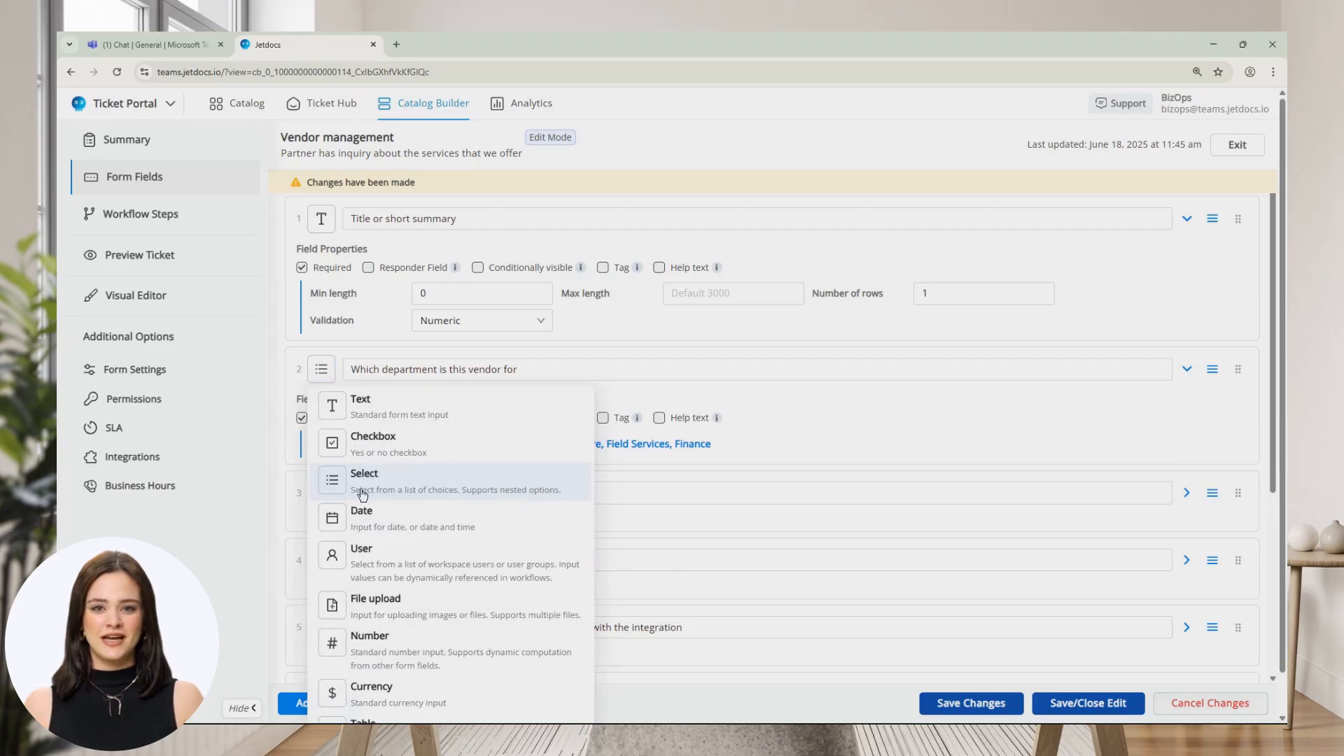
pyautogui.click(763, 449)
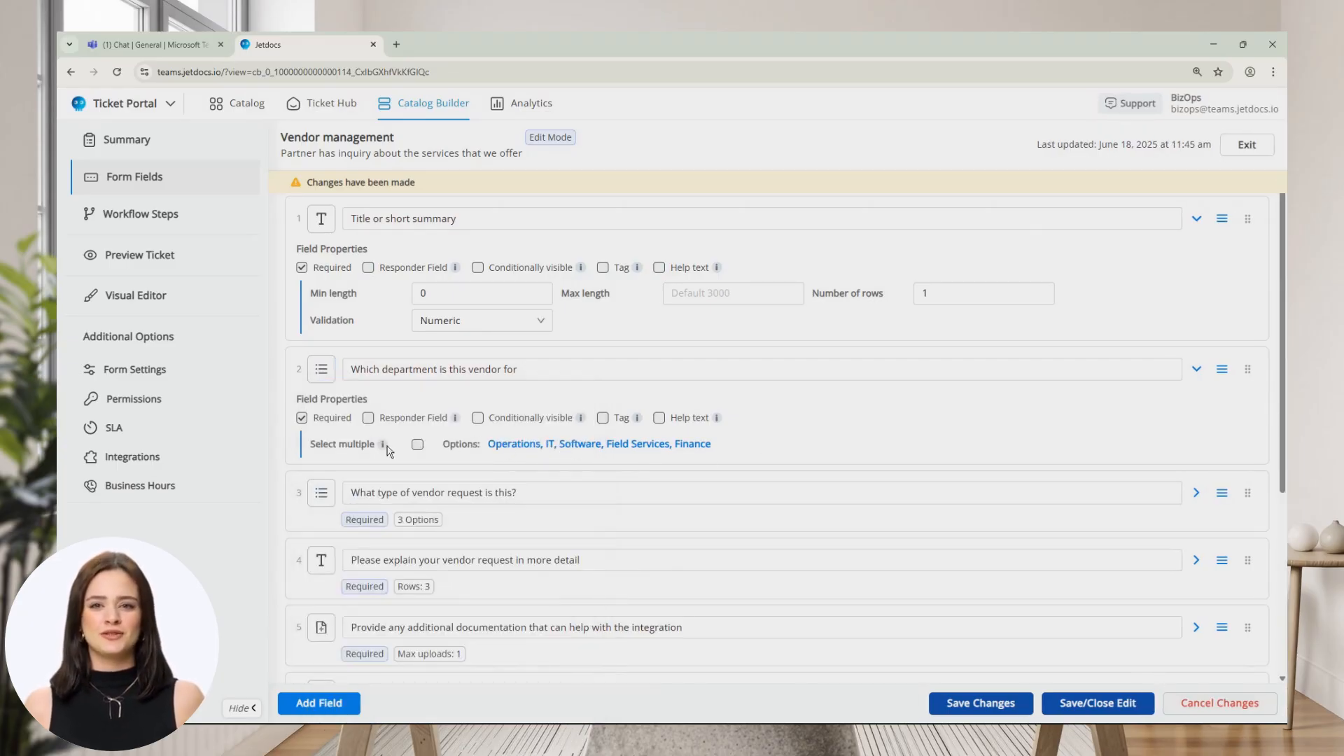
pyautogui.click(525, 444)
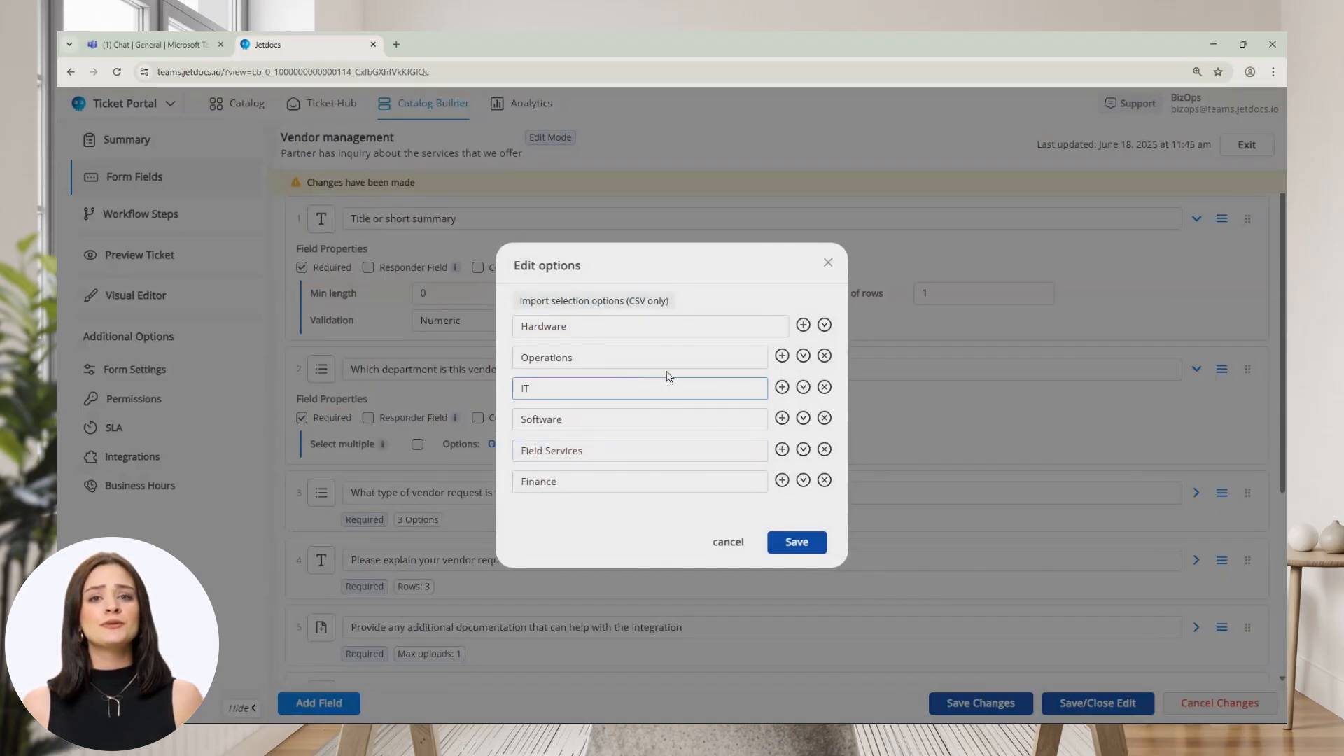
# Add option 'apples' with nested sub-options 'fruit' and 'veggies' below Finance, and save.
pyautogui.click(782, 481)
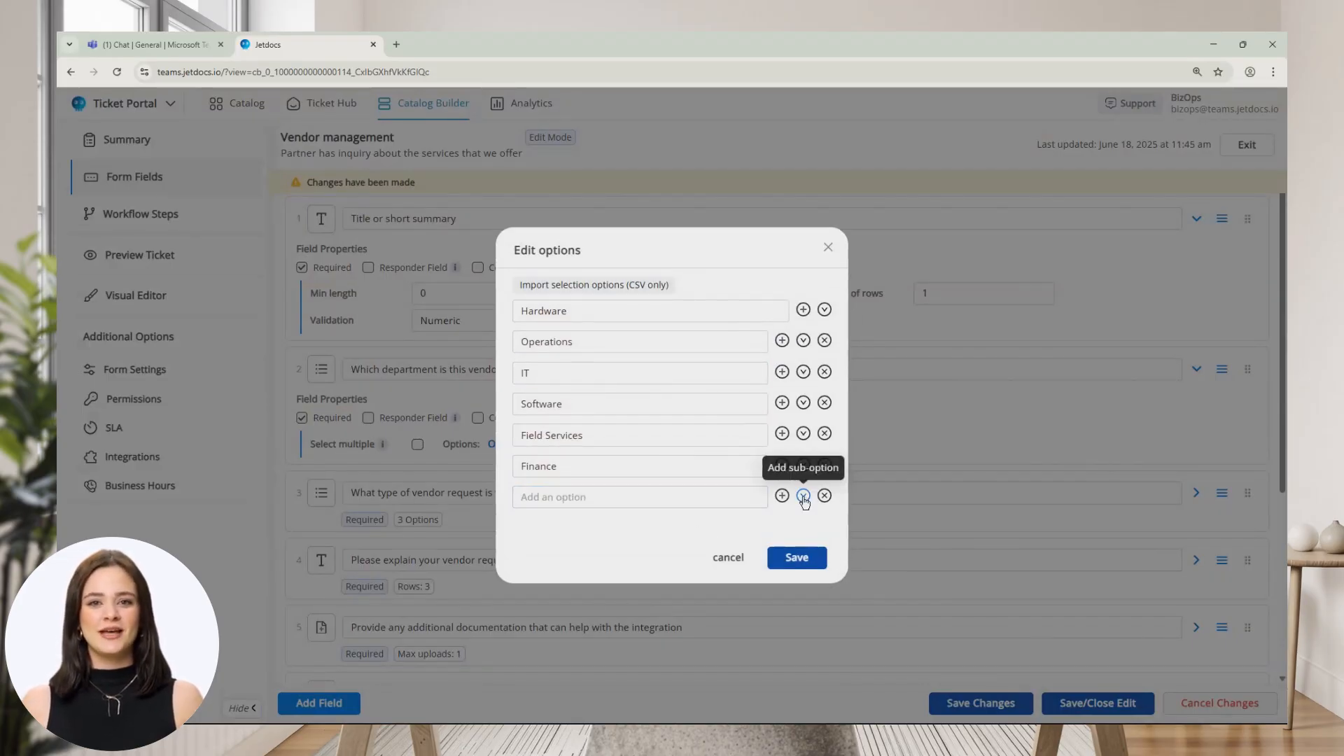
pyautogui.click(803, 495)
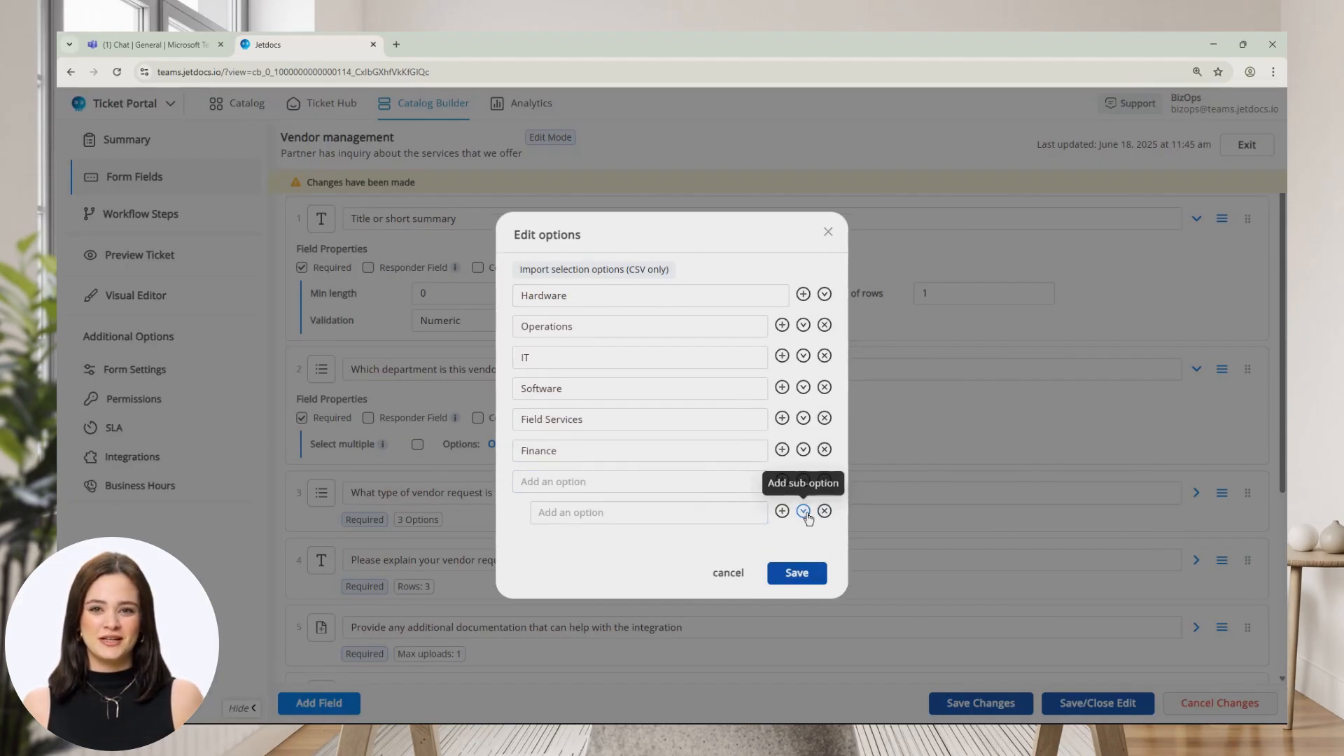
pyautogui.click(804, 512)
pyautogui.click(617, 466)
pyautogui.write('apples')
pyautogui.press('Return')
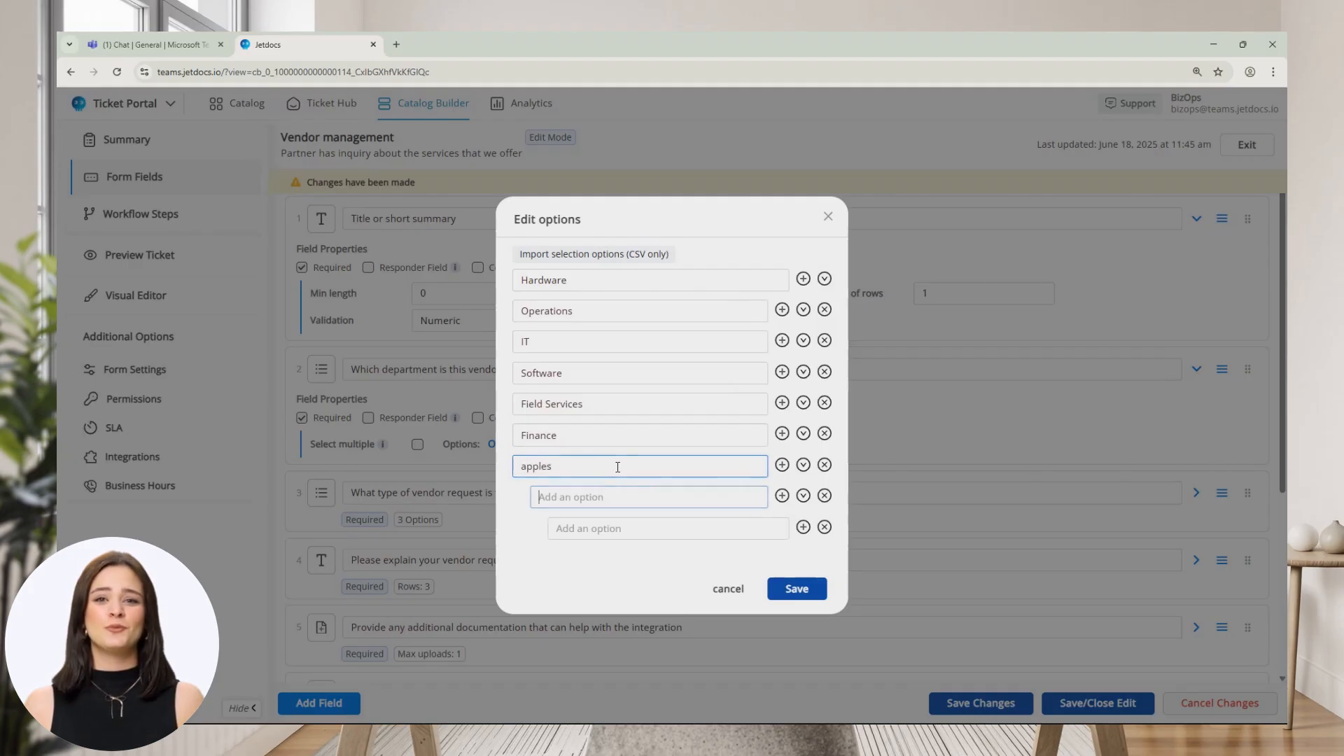
pyautogui.write('fruit')
pyautogui.press('Return')
pyautogui.write('veggies')
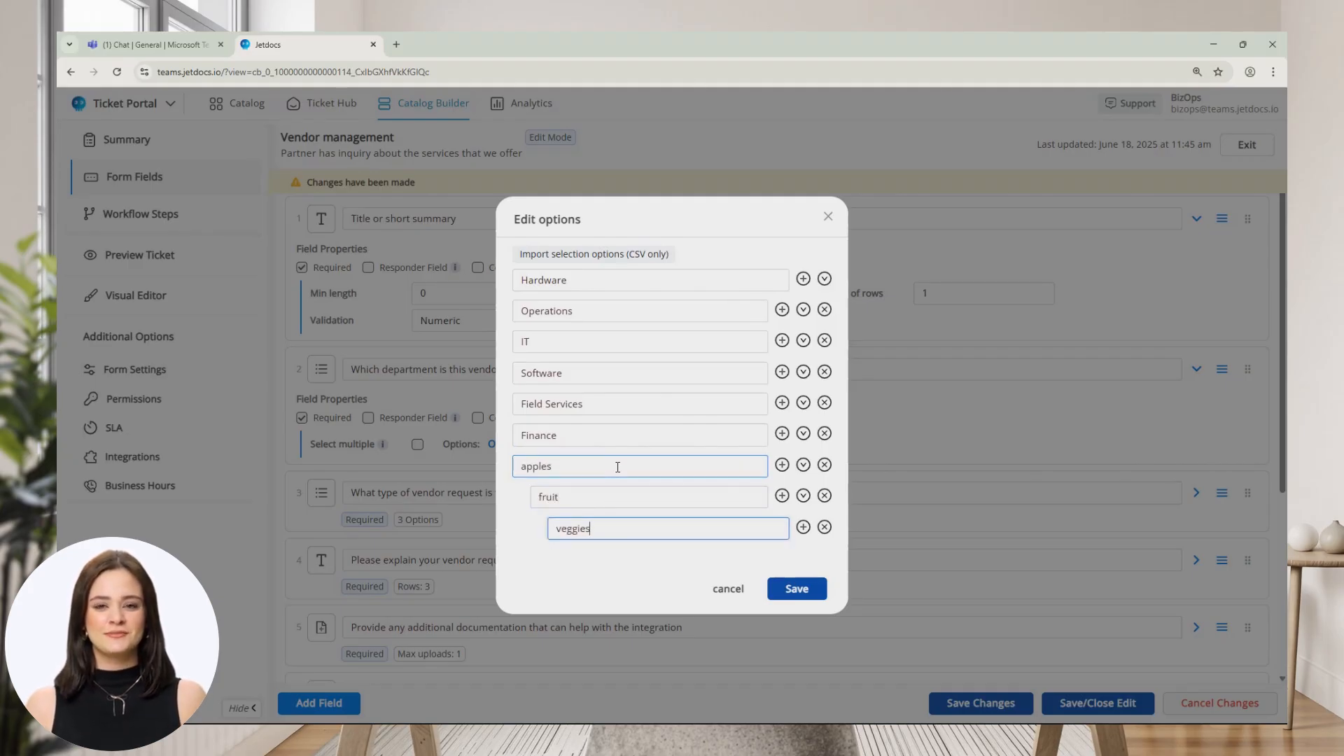
pyautogui.click(796, 588)
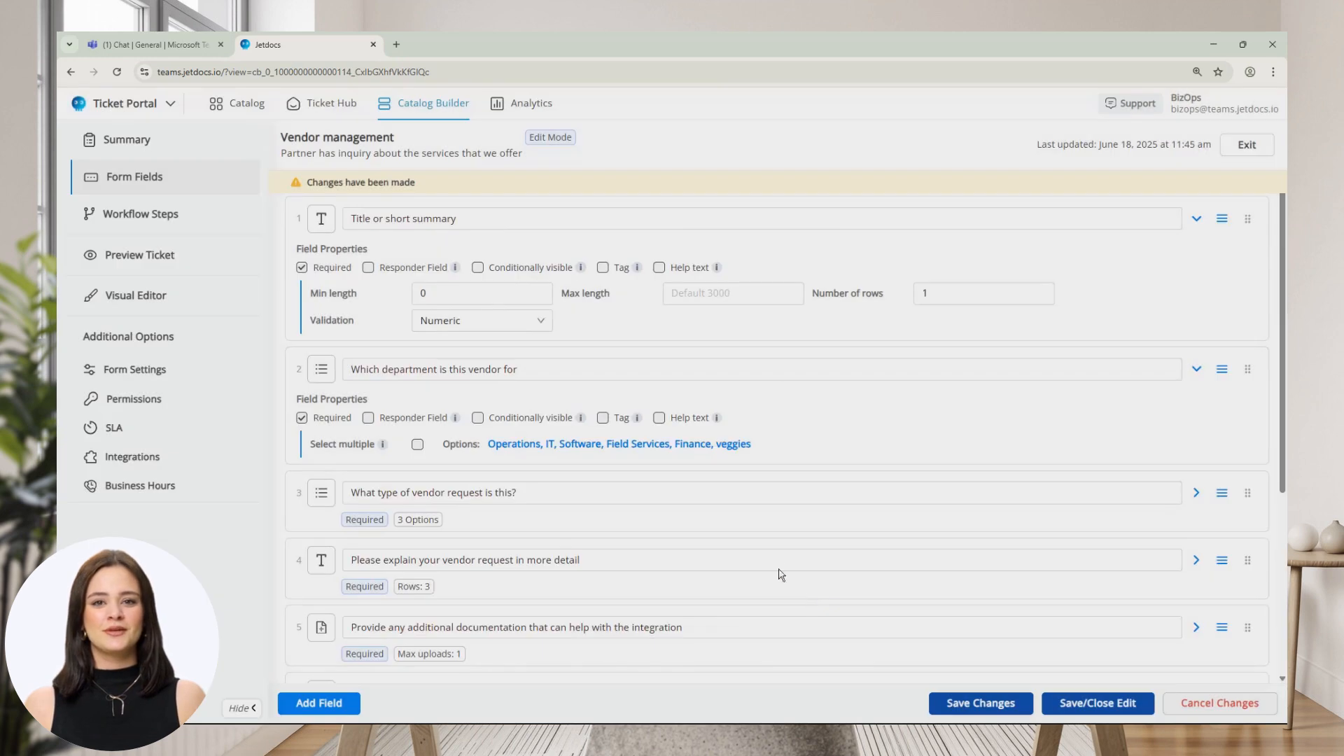
pyautogui.click(124, 265)
pyautogui.click(581, 499)
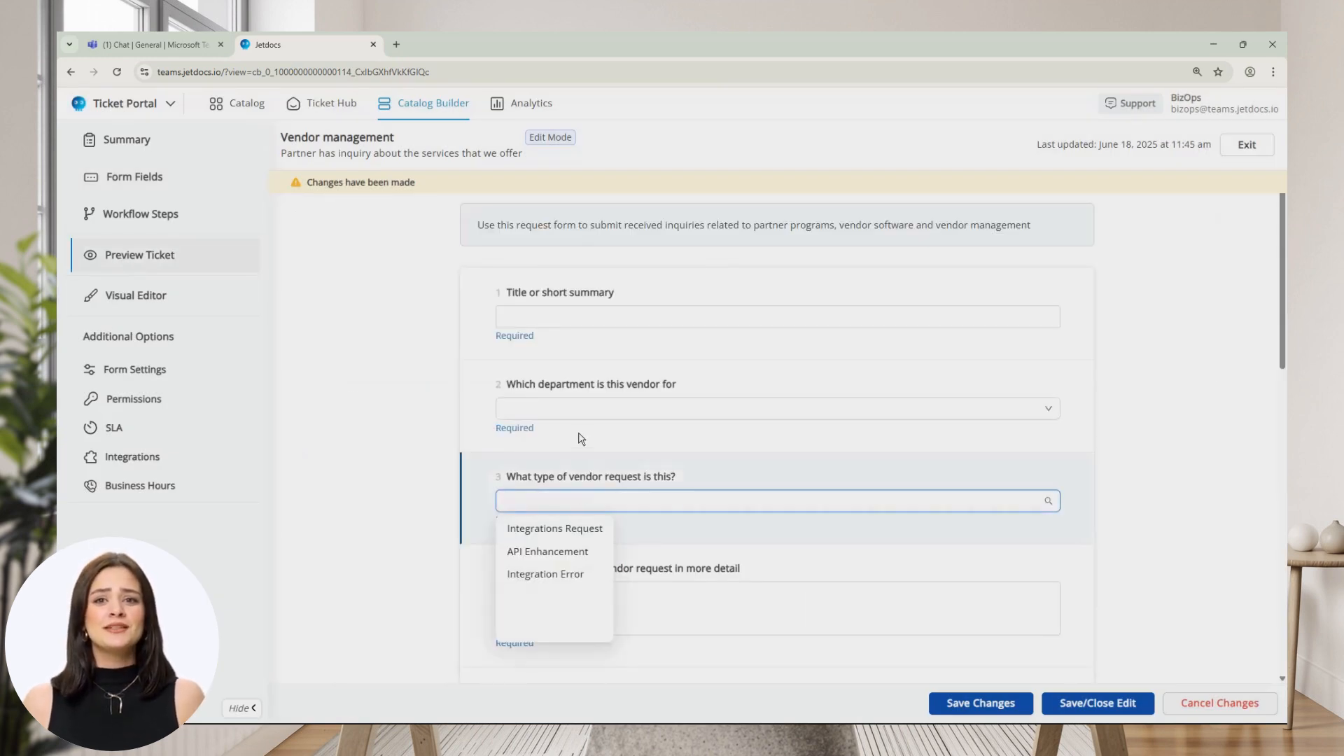
pyautogui.click(581, 408)
pyautogui.scroll(-1, 552, 539)
pyautogui.click(551, 539)
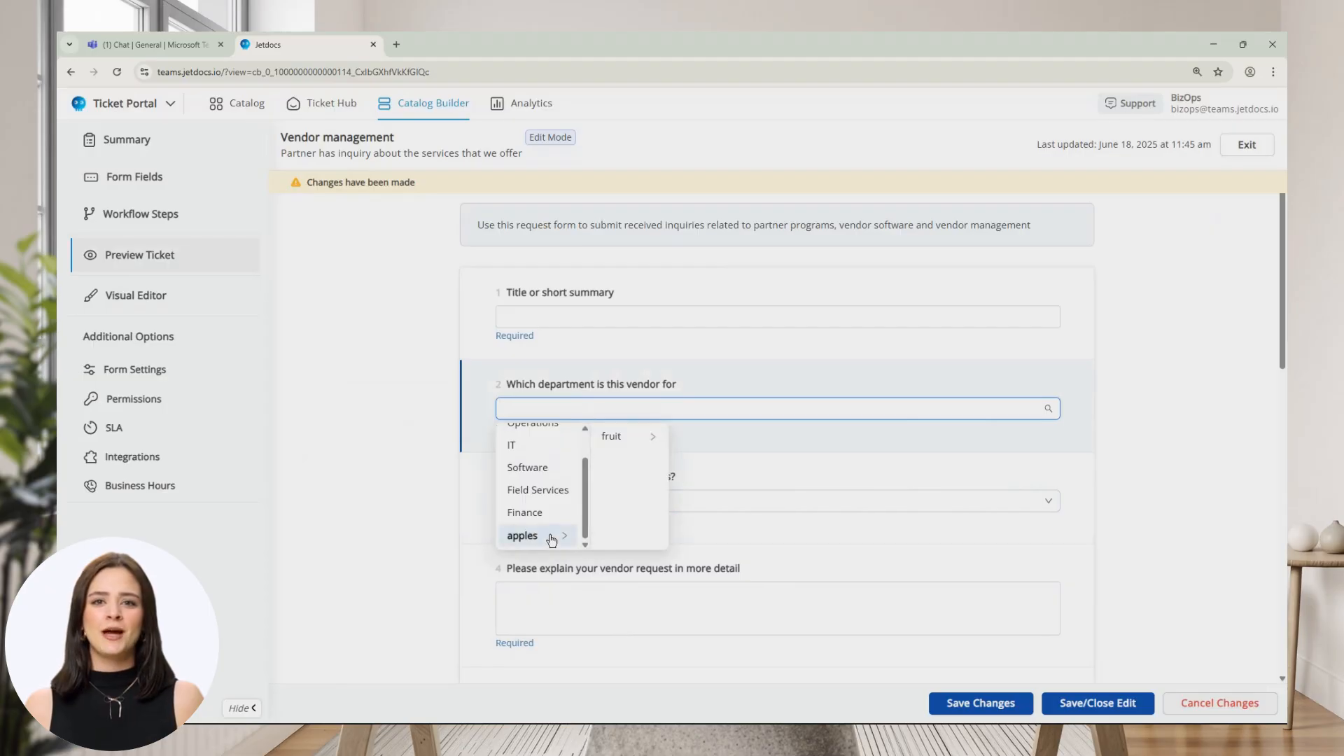
pyautogui.click(618, 440)
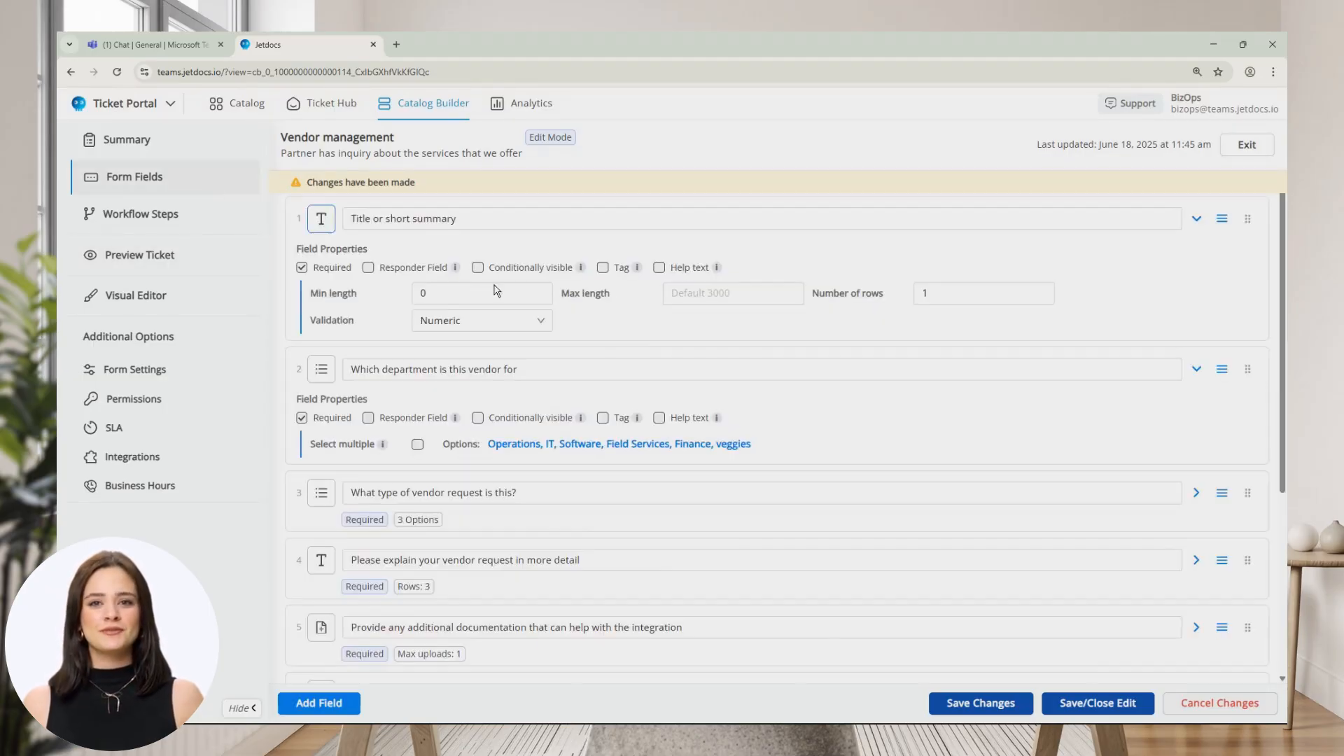
pyautogui.scroll(-2, 669, 448)
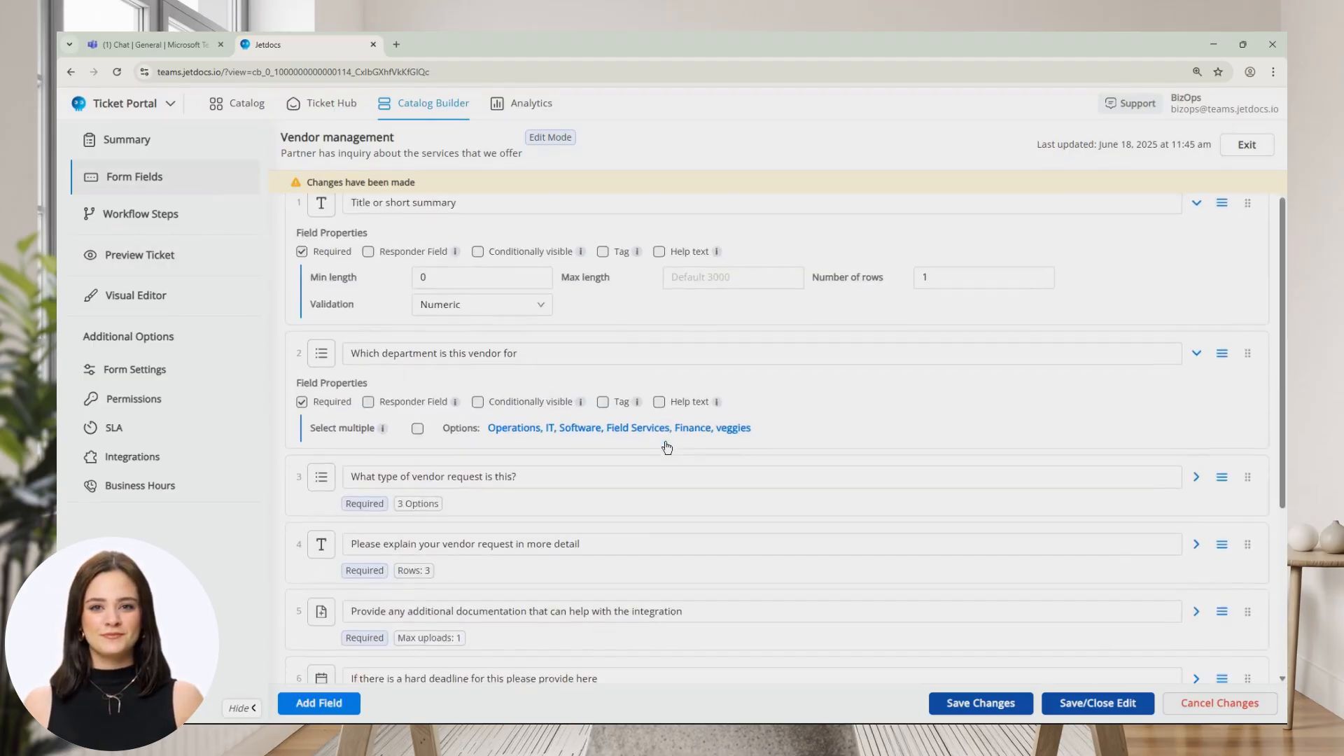
# Raise the documentation question's Max uploads to 10.
pyautogui.scroll(-1, 339, 439)
pyautogui.click(534, 468)
pyautogui.click(434, 509)
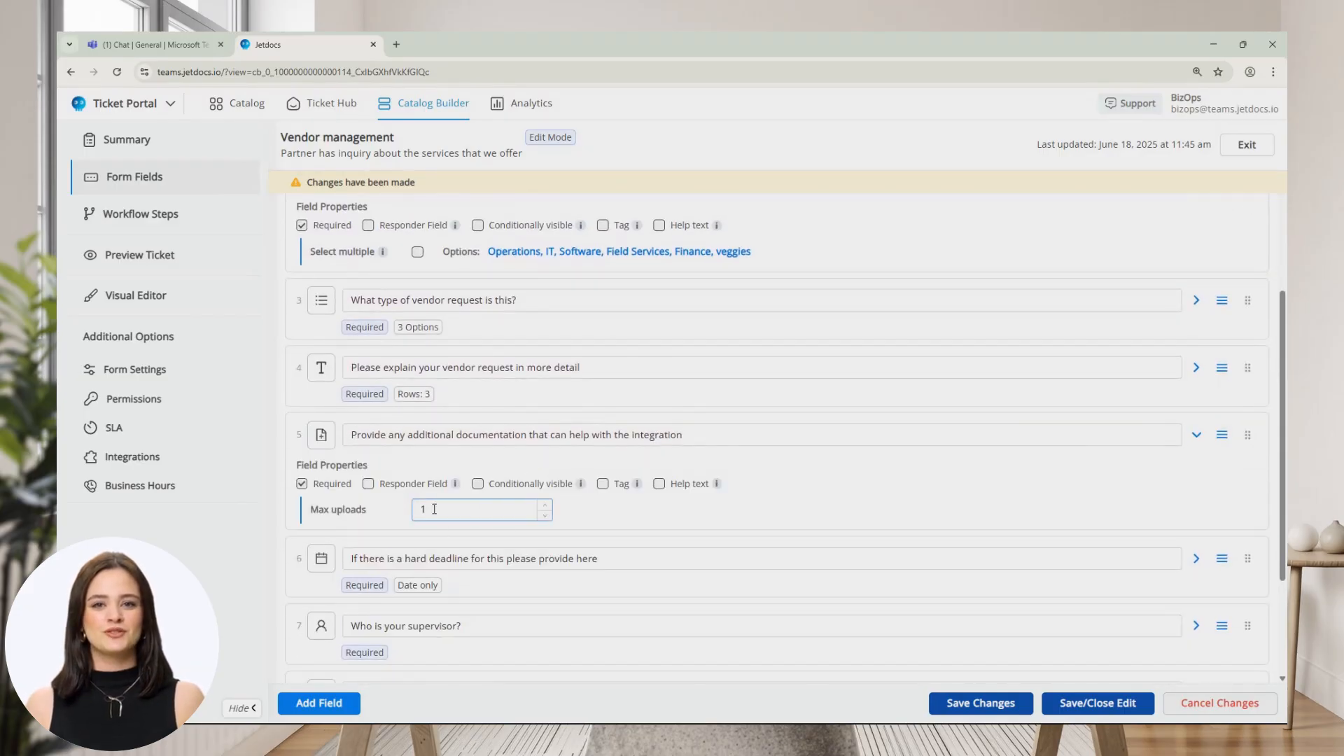
pyautogui.click(547, 505)
pyautogui.click(547, 505)
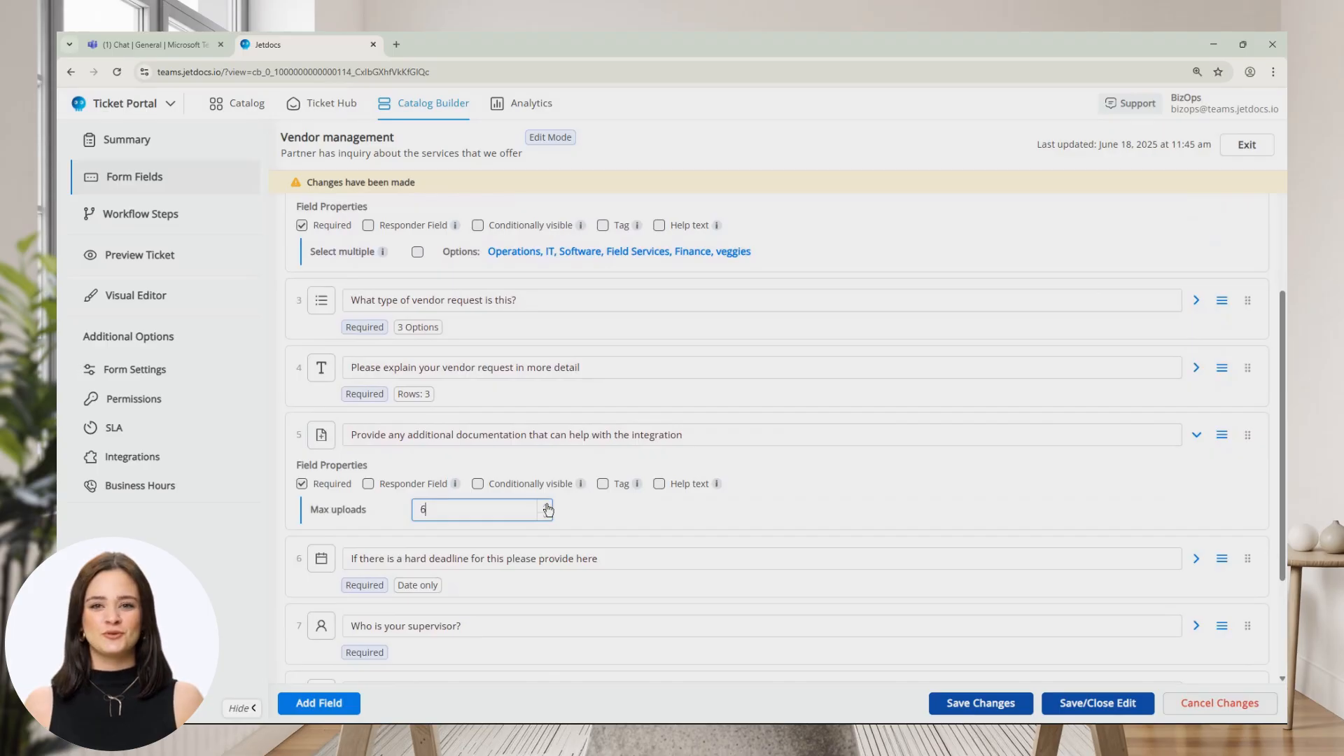
pyautogui.click(548, 506)
pyautogui.click(548, 506)
pyautogui.click(548, 505)
pyautogui.click(548, 506)
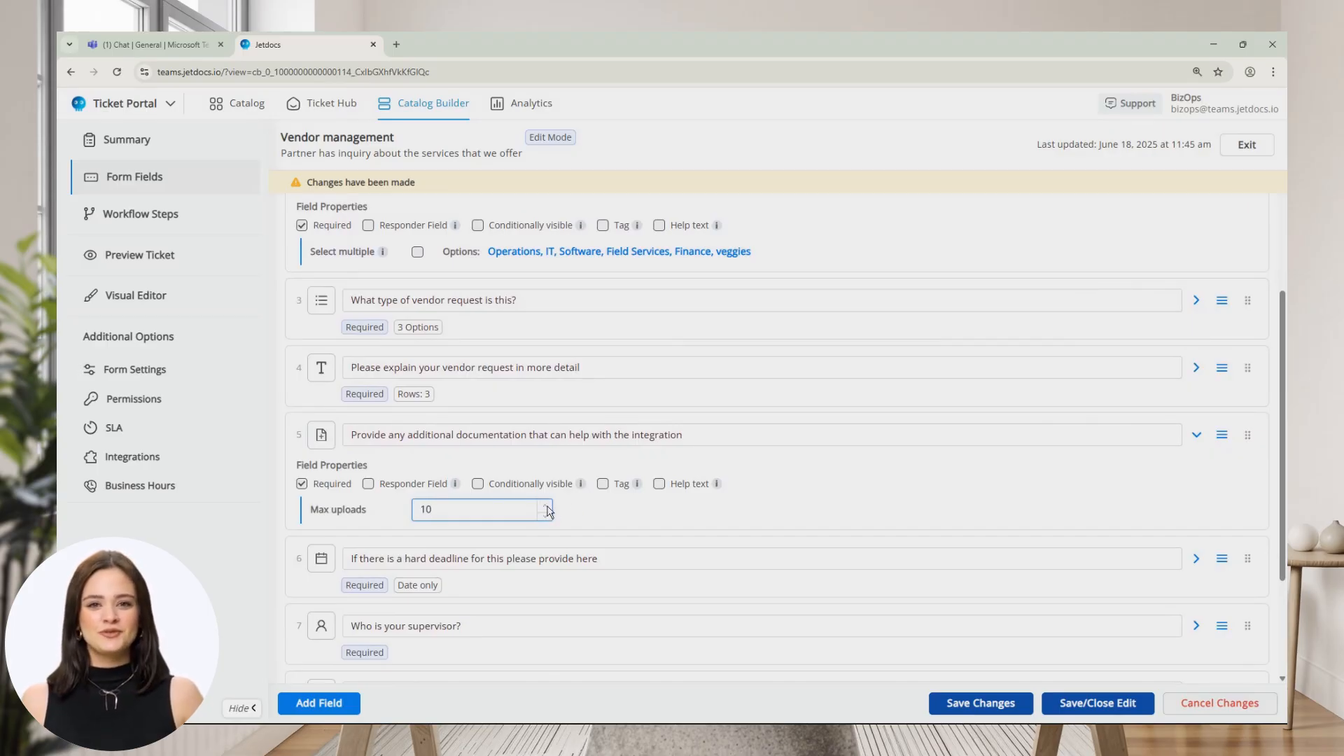
pyautogui.click(637, 522)
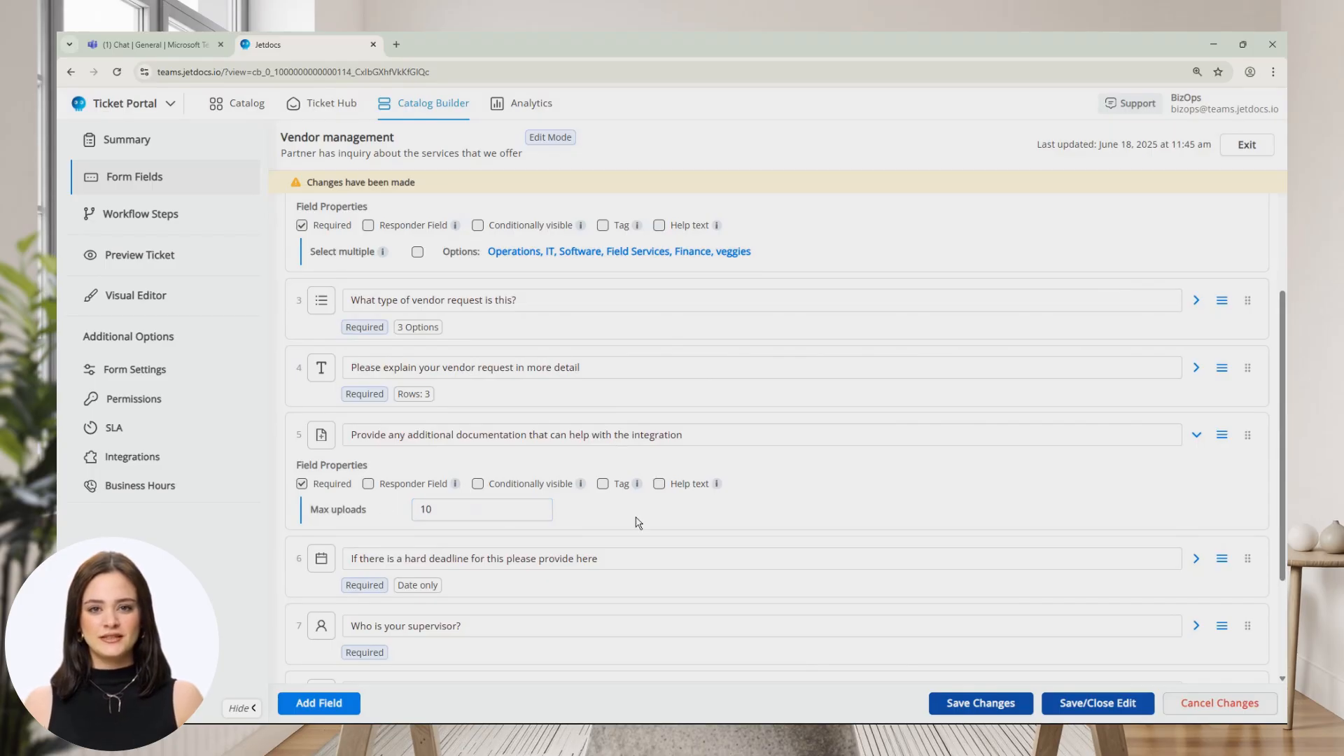
# Turn on help text for the documentation question, then leave for the Ticket Hub.
pyautogui.click(661, 486)
pyautogui.click(431, 538)
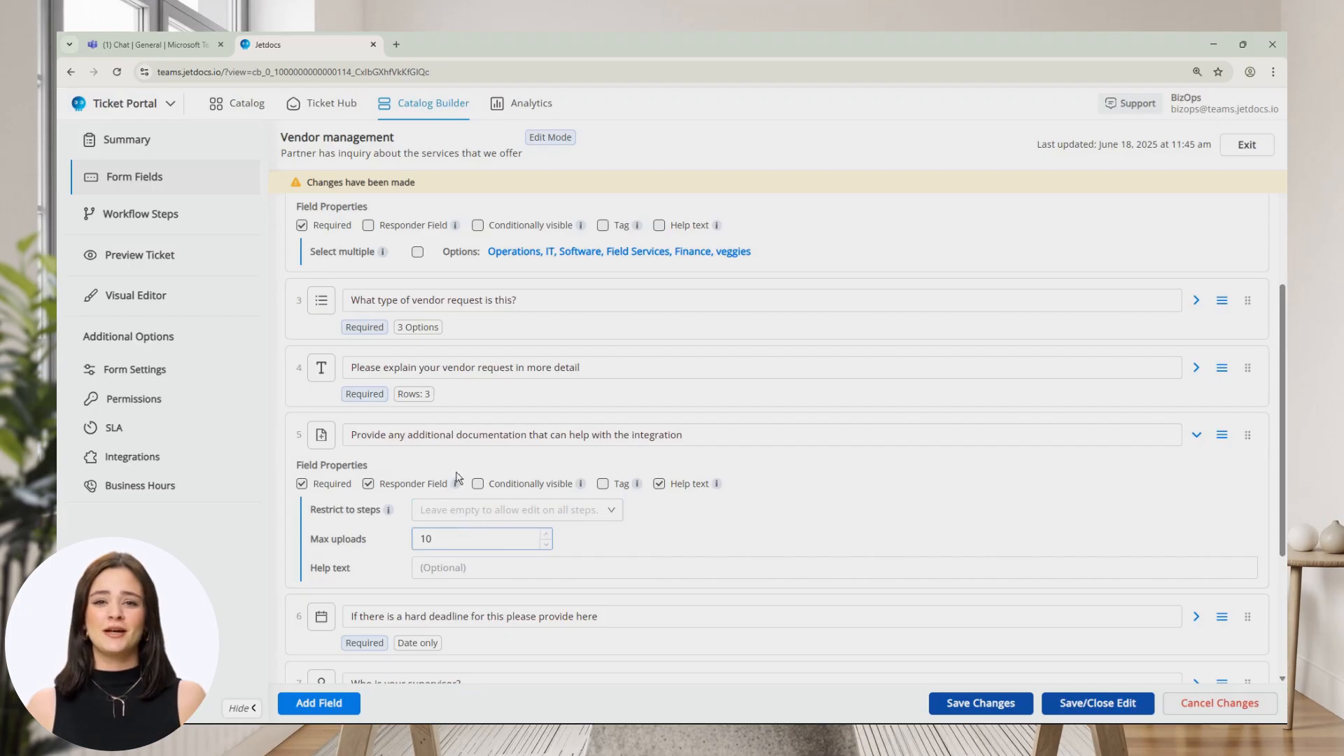
pyautogui.click(327, 99)
# Discard the unsaved form changes and search the Catalog for 'vendor'.
pyautogui.click(782, 231)
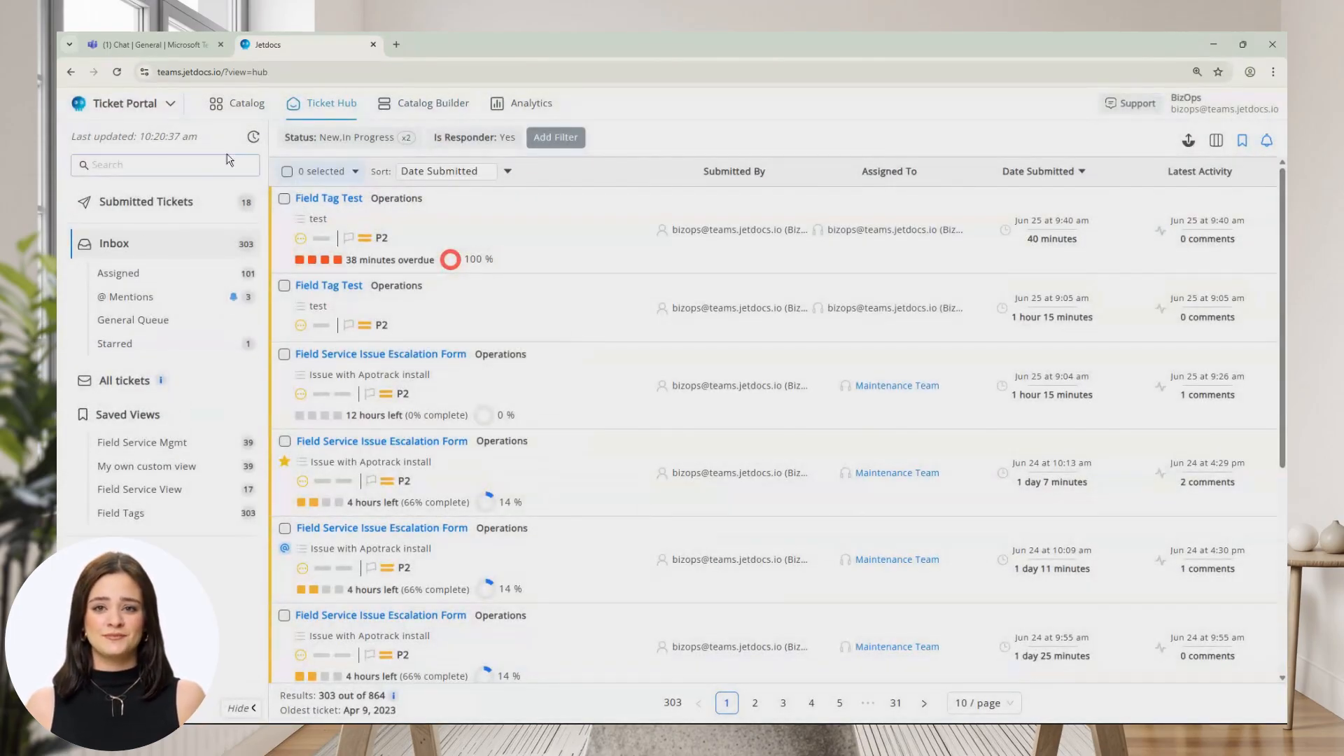
pyautogui.click(219, 110)
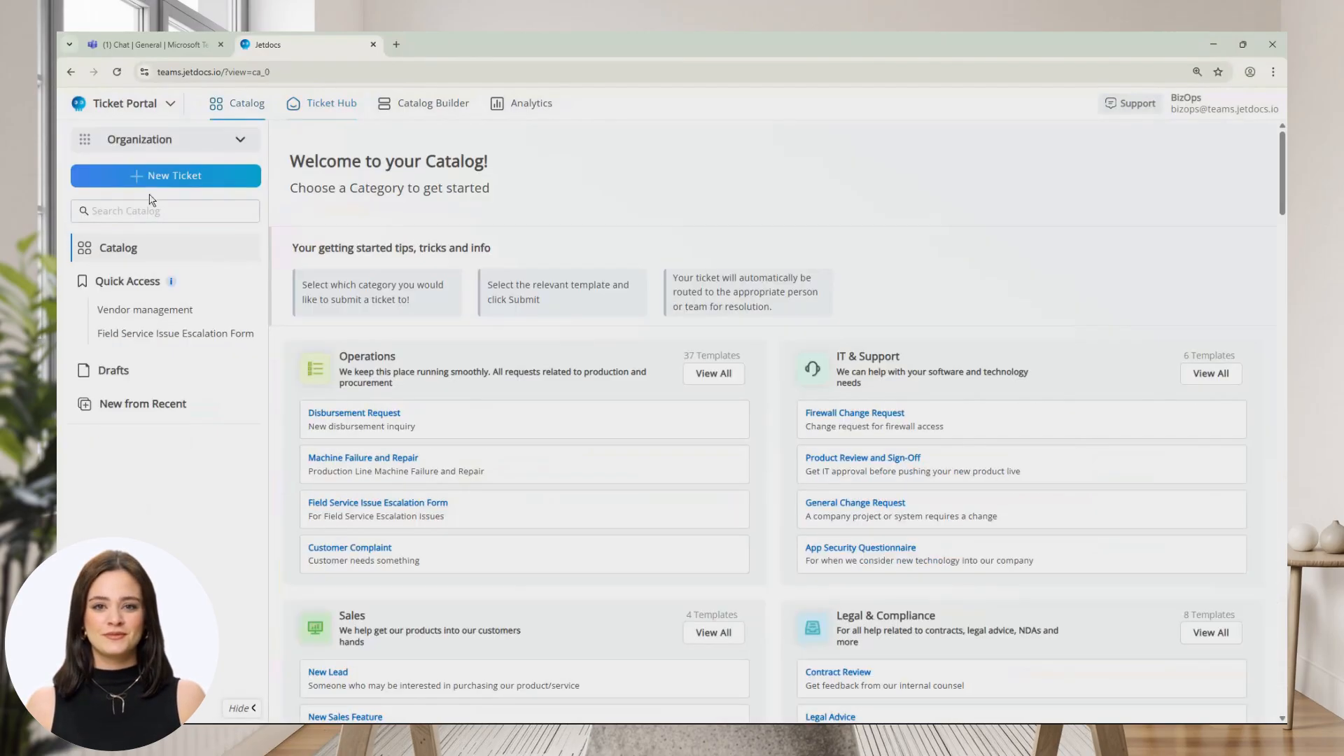
pyautogui.click(168, 212)
pyautogui.write('vendor')
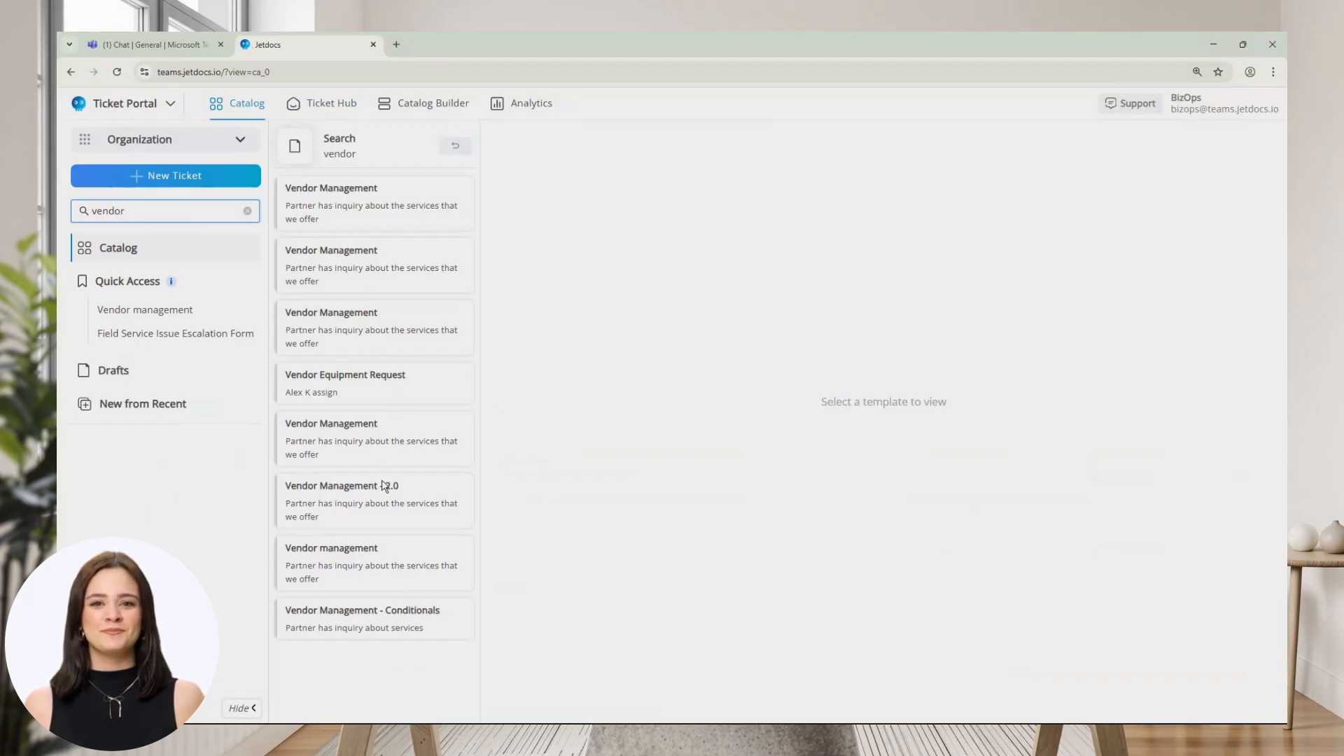
# Open the Vendor management ticket form from the results and look through its fields.
pyautogui.click(381, 560)
pyautogui.scroll(-7, 750, 511)
pyautogui.scroll(-1, 875, 490)
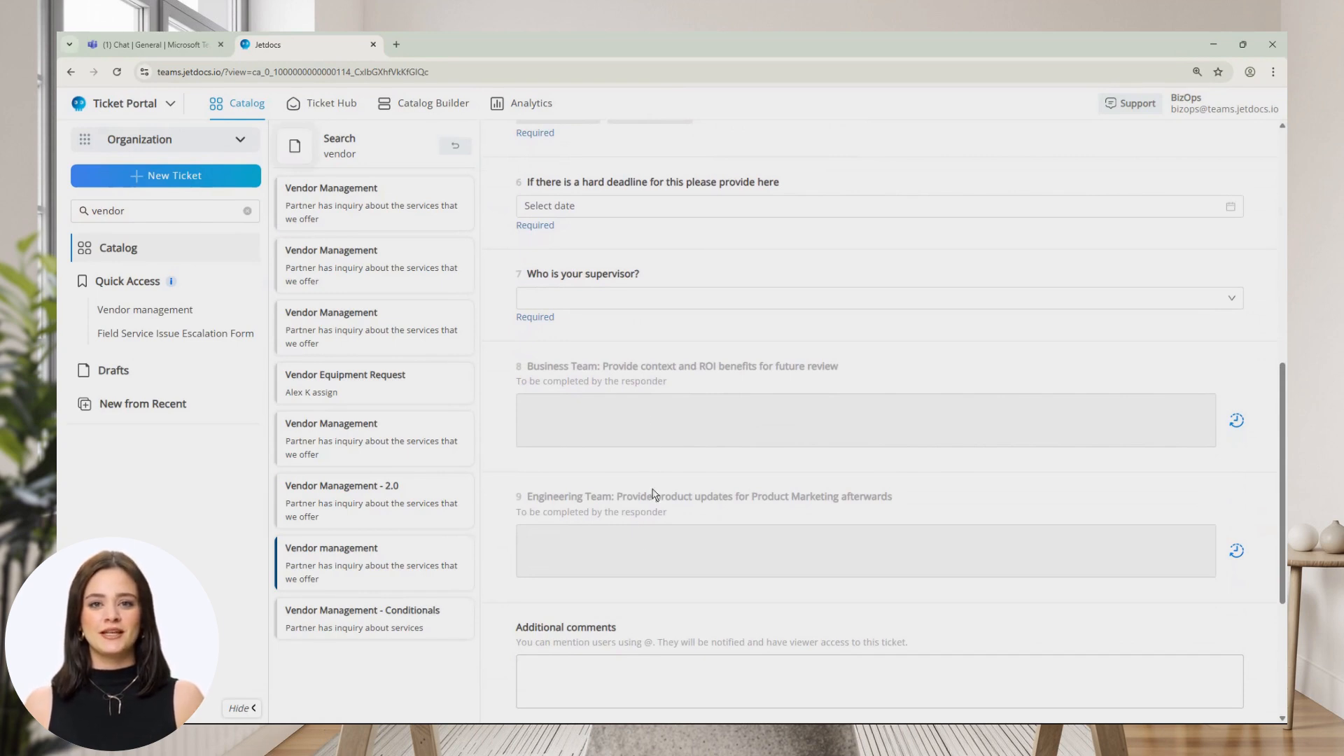
pyautogui.click(448, 109)
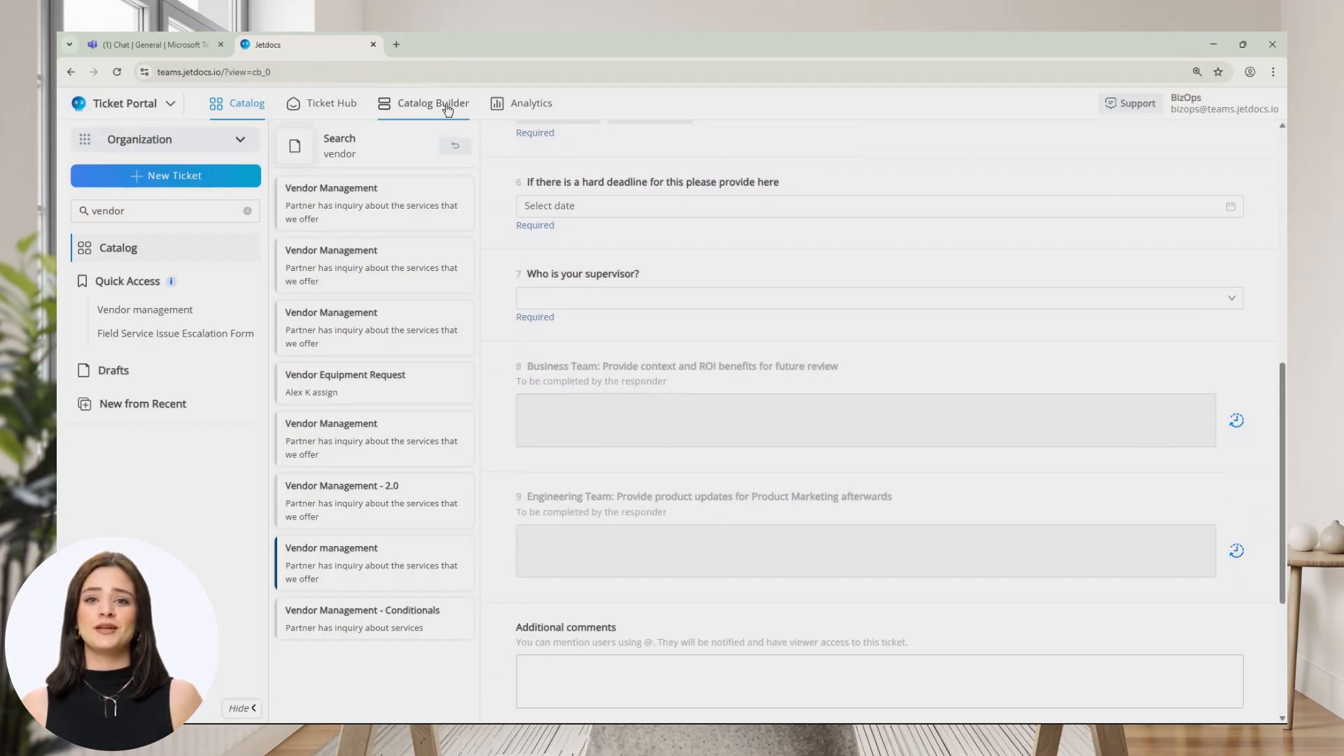
# Open the Vendor management template's Form Fields in the Catalog Builder in edit mode.
pyautogui.click(158, 477)
pyautogui.click(198, 177)
pyautogui.scroll(-3, 357, 532)
pyautogui.click(349, 704)
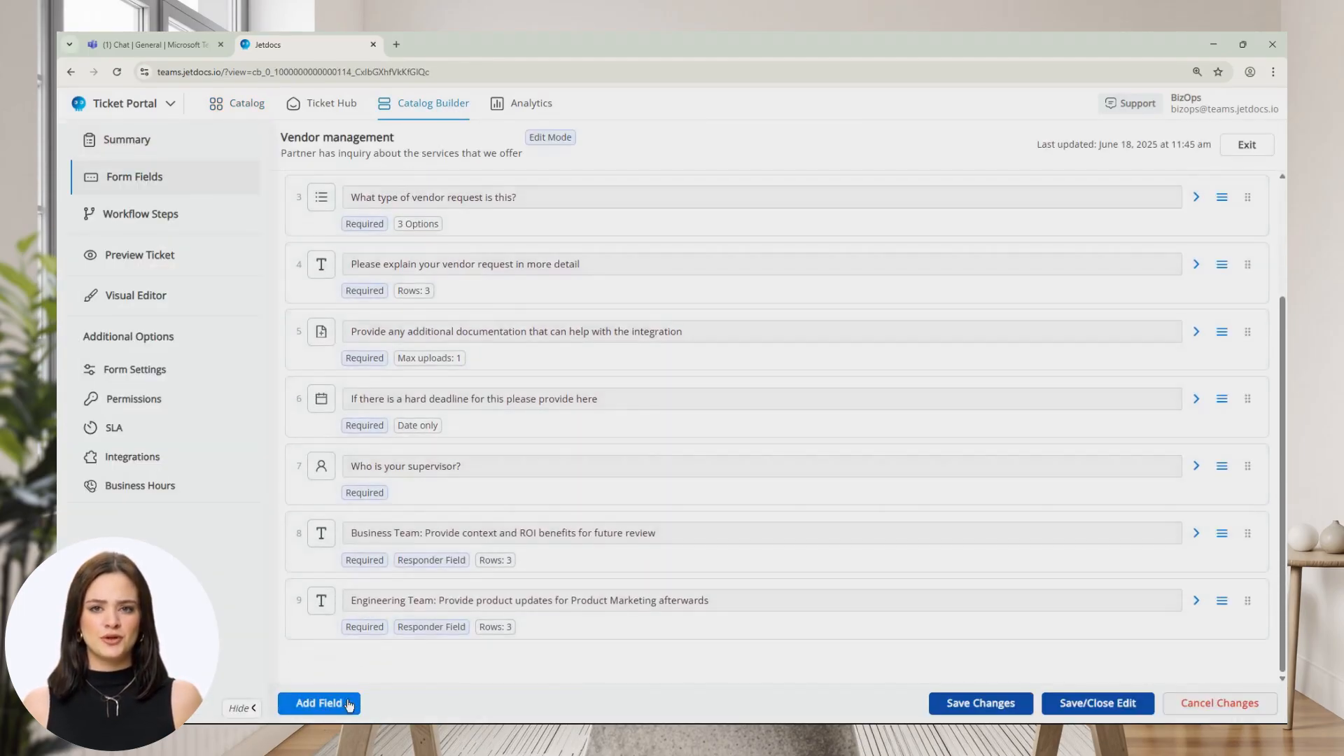
pyautogui.scroll(2, 336, 560)
# Expand the deadline question and leave its date/time option on Date only.
pyautogui.click(322, 526)
pyautogui.click(481, 551)
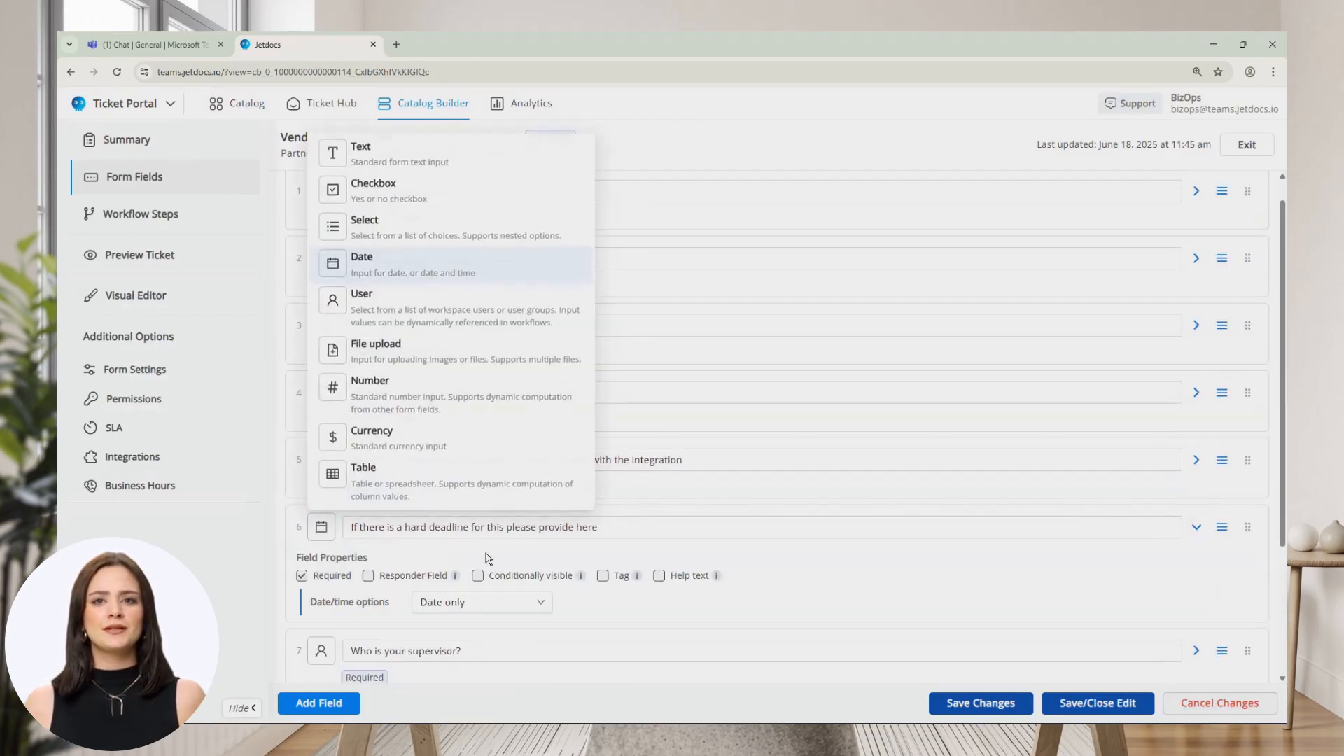
pyautogui.scroll(-1, 483, 560)
pyautogui.click(448, 545)
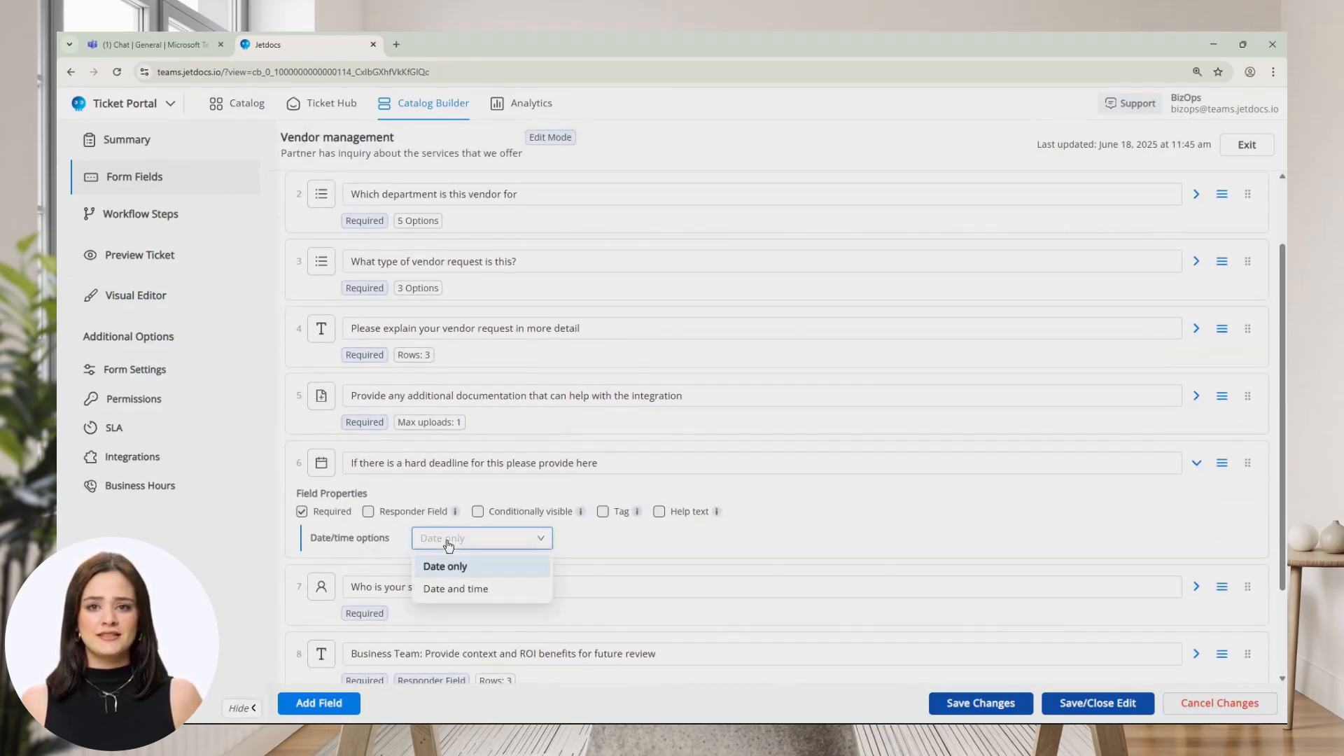
pyautogui.click(619, 558)
pyautogui.scroll(2, 609, 553)
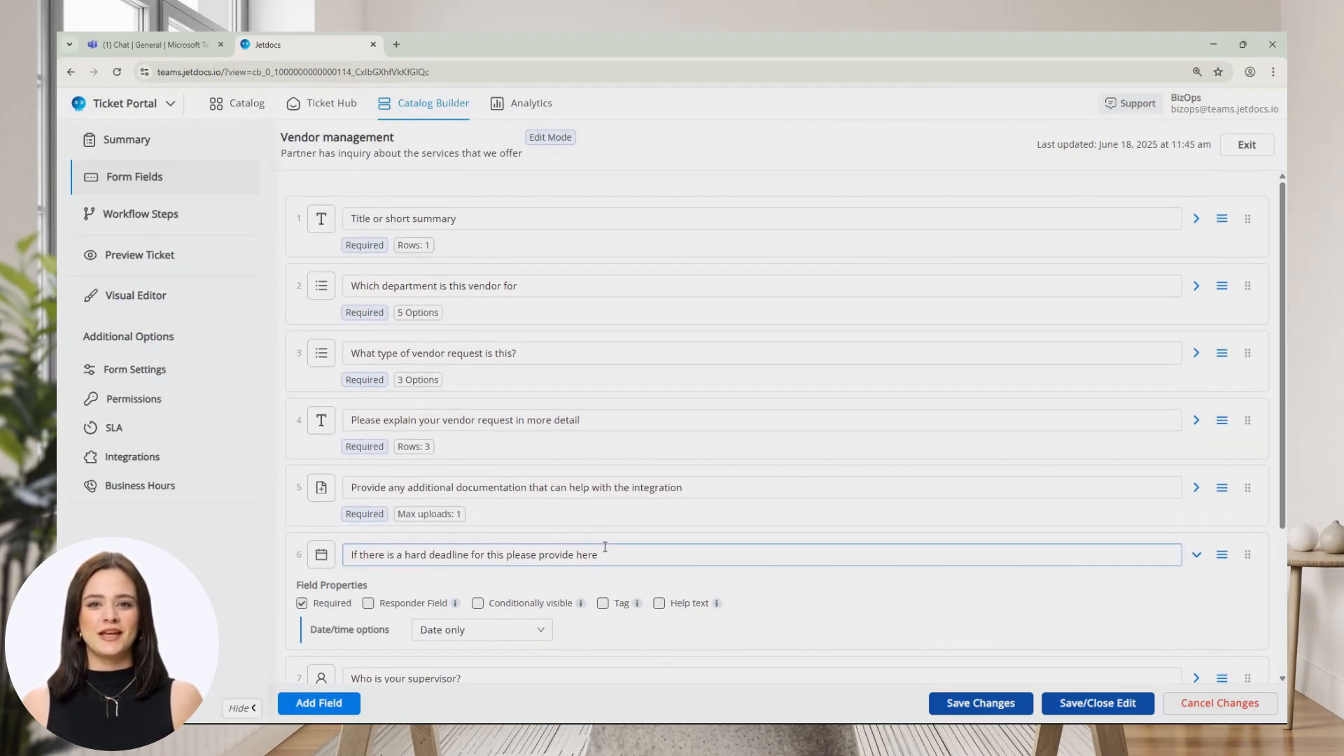